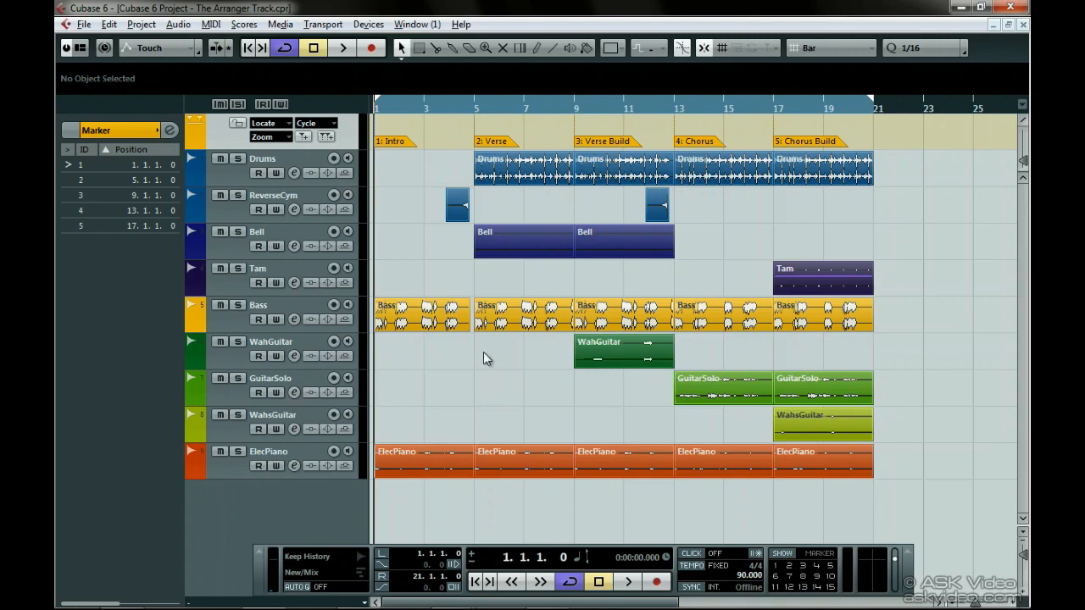
- Add an arranger track below the marker track
{"action": "right_click", "coordinate": [353, 149]}
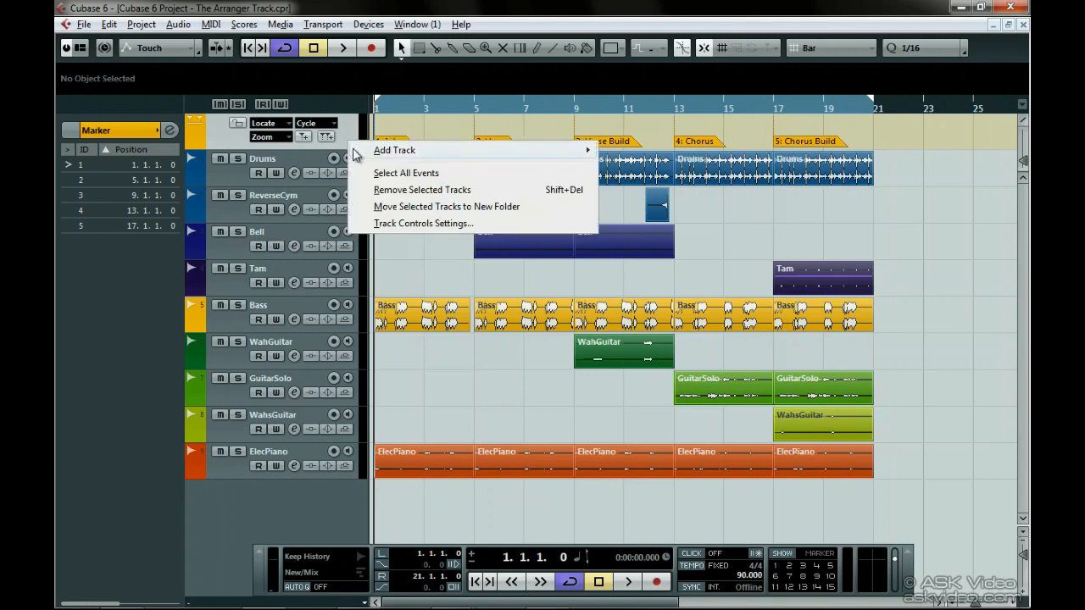
{"action": "mouse_move", "coordinate": [395, 153]}
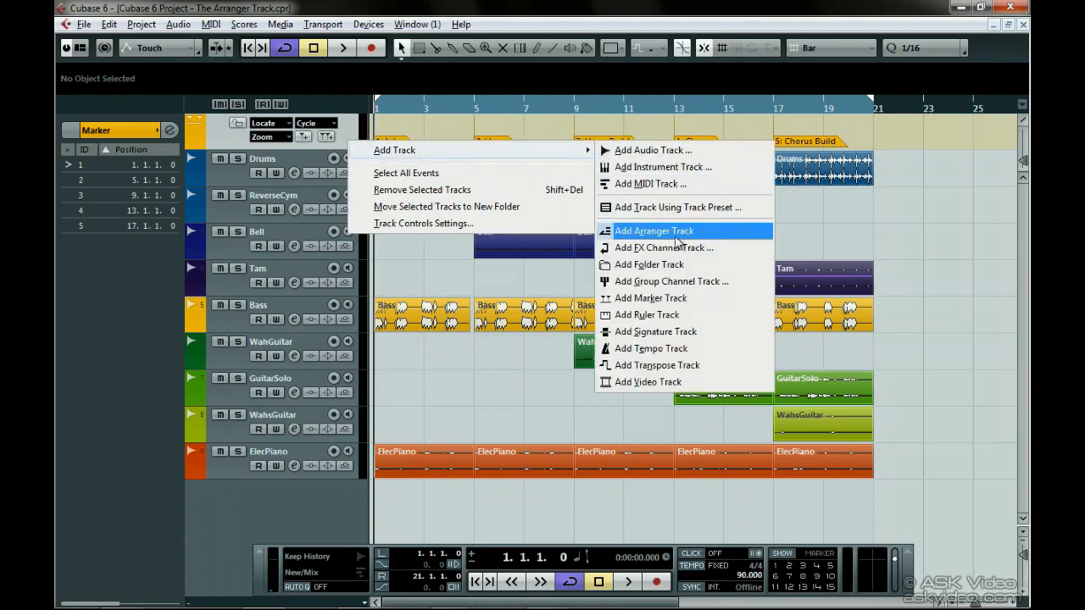
{"action": "left_click", "coordinate": [710, 237]}
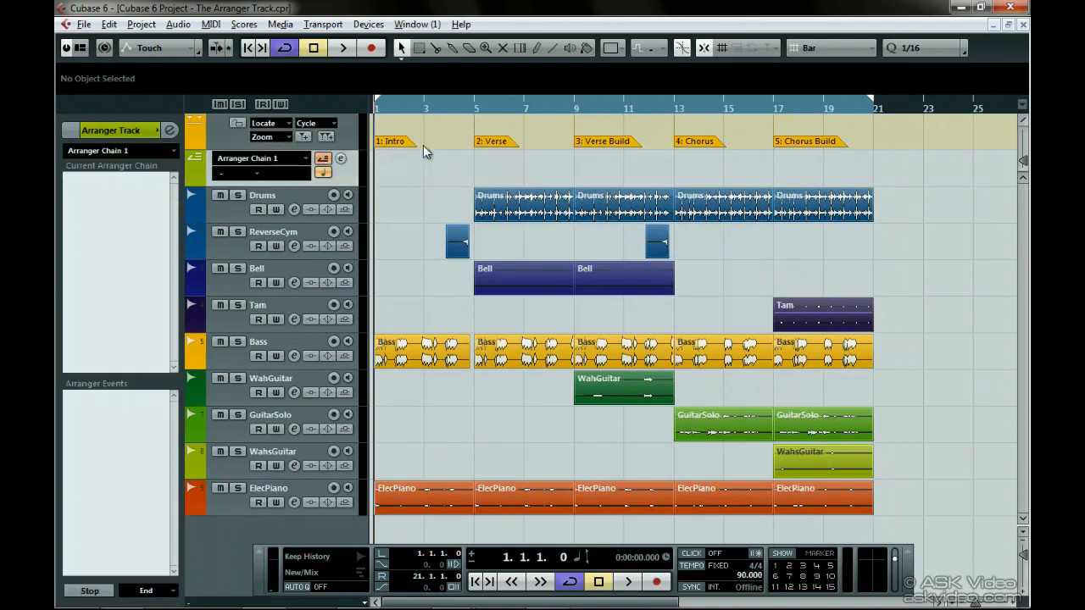
- Draw five consecutive four-bar events on the arranger track from bar 1 to bar 21, matching the marker sections
{"action": "left_click", "coordinate": [535, 48]}
{"action": "left_click", "coordinate": [702, 49]}
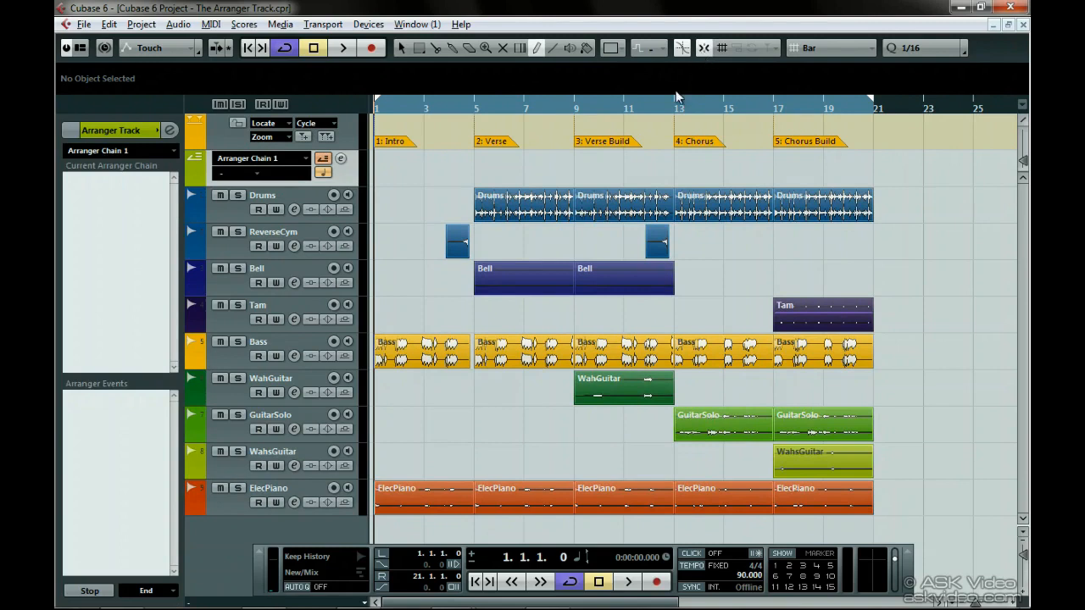
{"action": "mouse_move", "coordinate": [411, 155]}
{"action": "left_mouse_down"}
{"action": "mouse_move", "coordinate": [383, 160]}
{"action": "mouse_move", "coordinate": [474, 159]}
{"action": "left_mouse_up"}
{"action": "left_click_drag", "start_coordinate": [475, 160], "coordinate": [873, 157]}
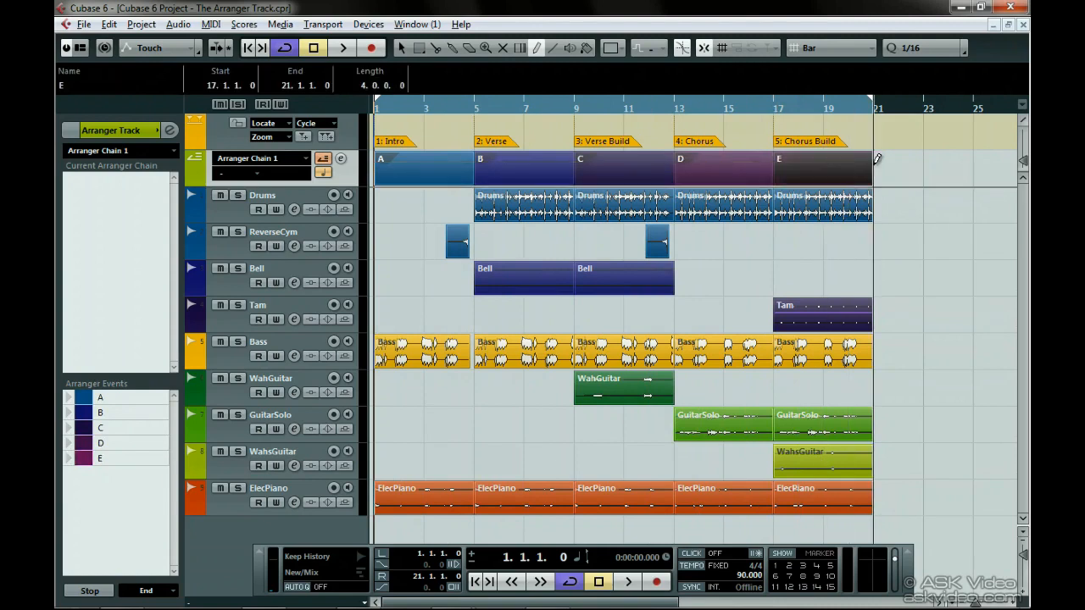
{"action": "key", "text": "1"}
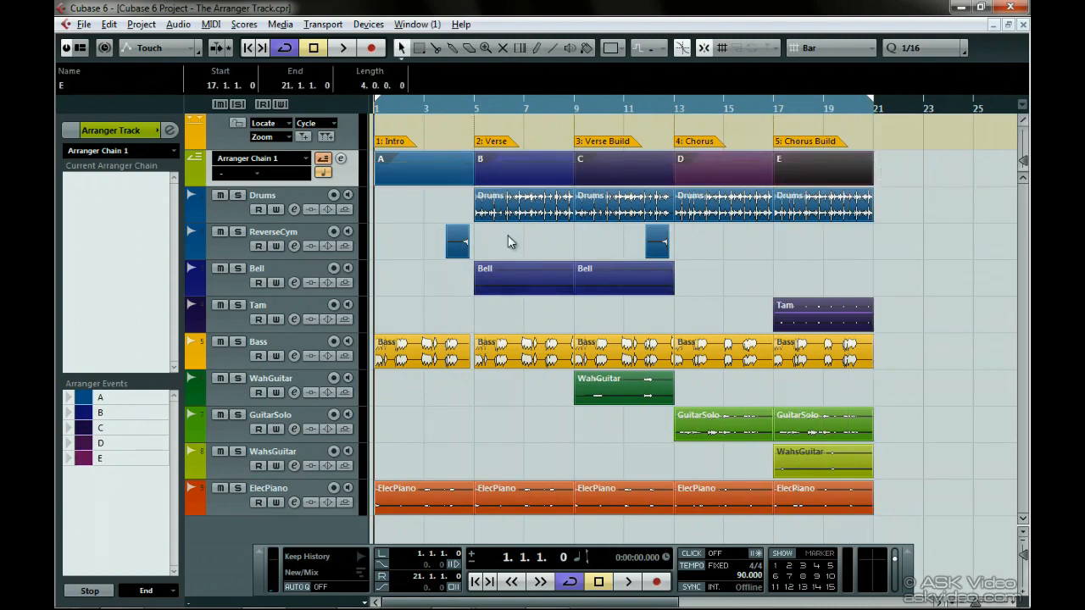
- Rename arranger event A as Intro and event B as Verse
{"action": "left_click", "coordinate": [443, 173]}
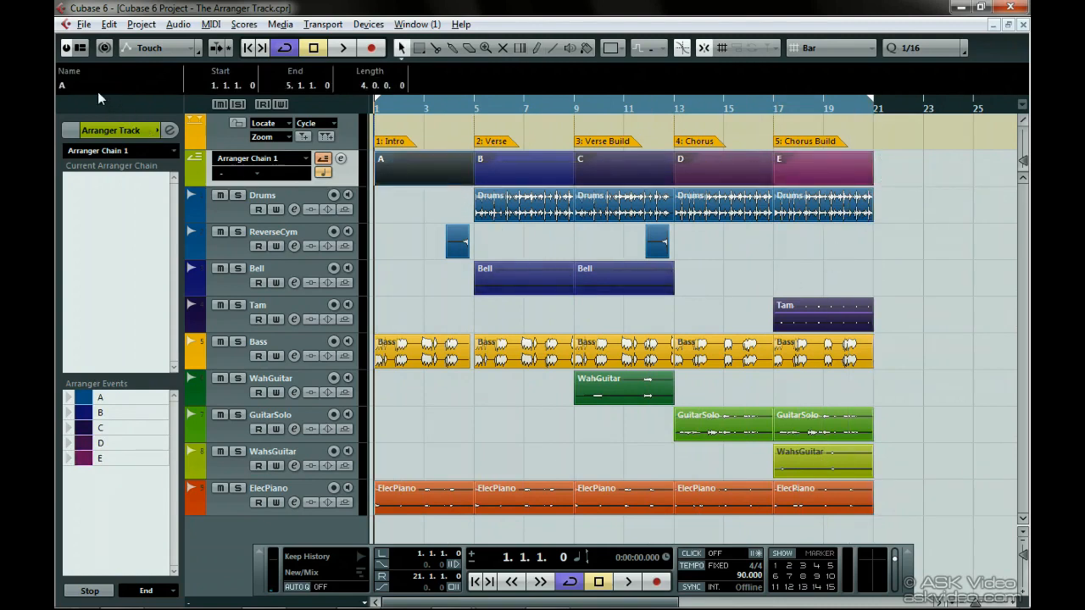
{"action": "key", "text": "Return"}
{"action": "double_click", "coordinate": [101, 414]}
{"action": "type", "text": "Verse"}
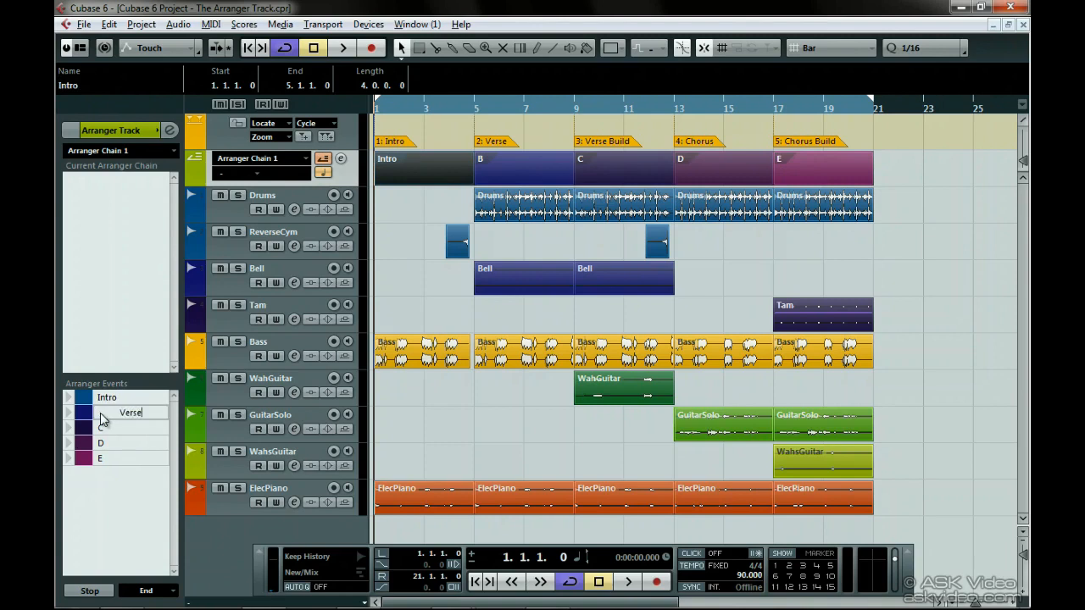
{"action": "key", "text": "Return"}
- Rename arranger event C as Verse Build and event D as Chorus
{"action": "double_click", "coordinate": [102, 428]}
{"action": "type", "text": "Ver"}
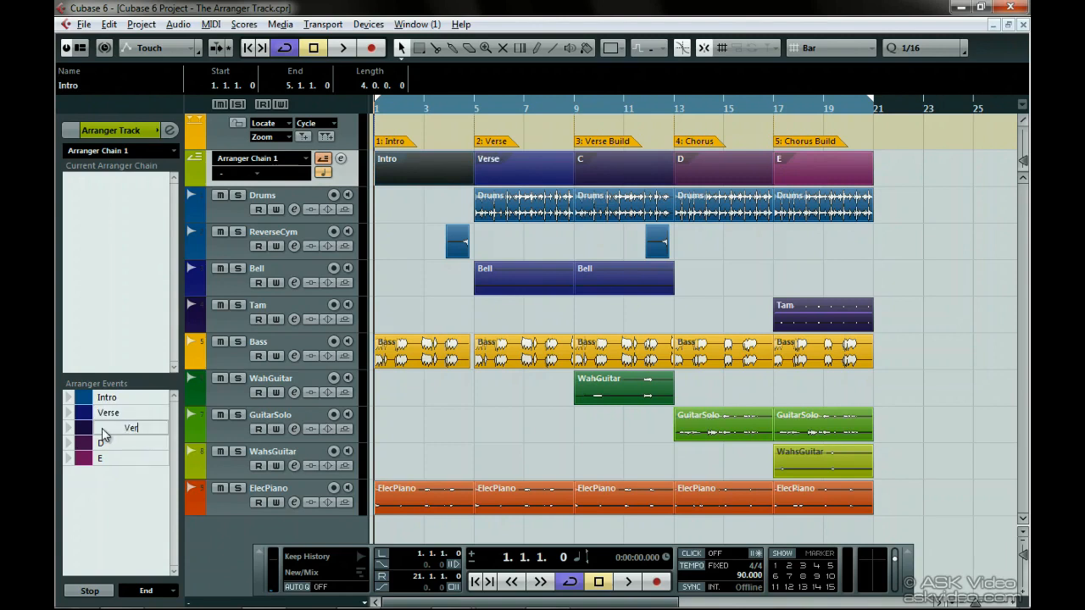
{"action": "type", "text": "se Build"}
{"action": "key", "text": "Return"}
{"action": "left_click", "coordinate": [102, 446]}
{"action": "double_click", "coordinate": [102, 446]}
{"action": "type", "text": "Chorus"}
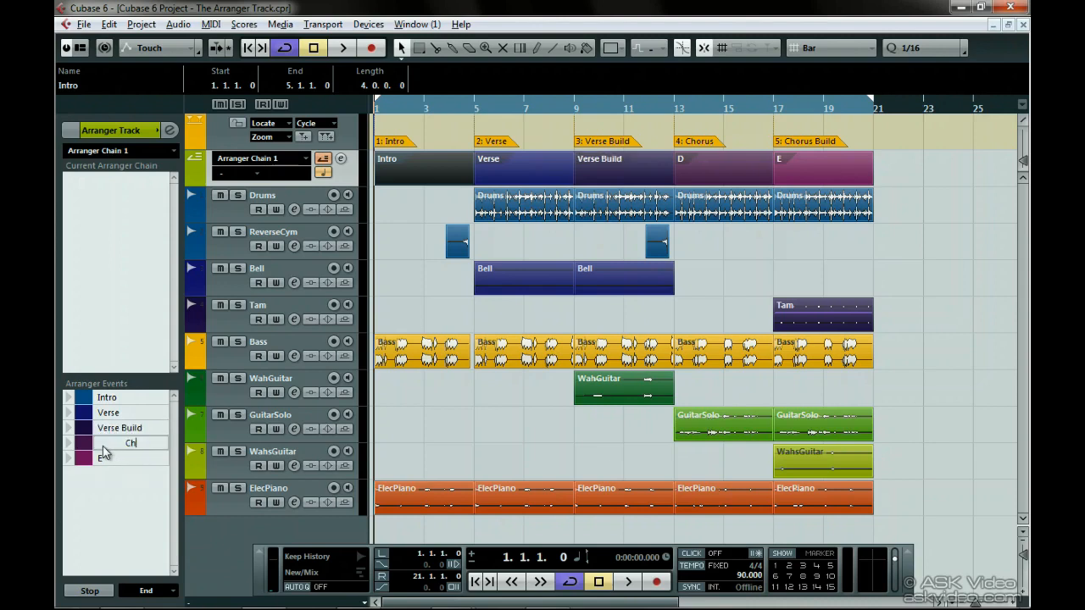
{"action": "key", "text": "Return"}
- Rename arranger event E as Chorus Build
{"action": "double_click", "coordinate": [106, 459]}
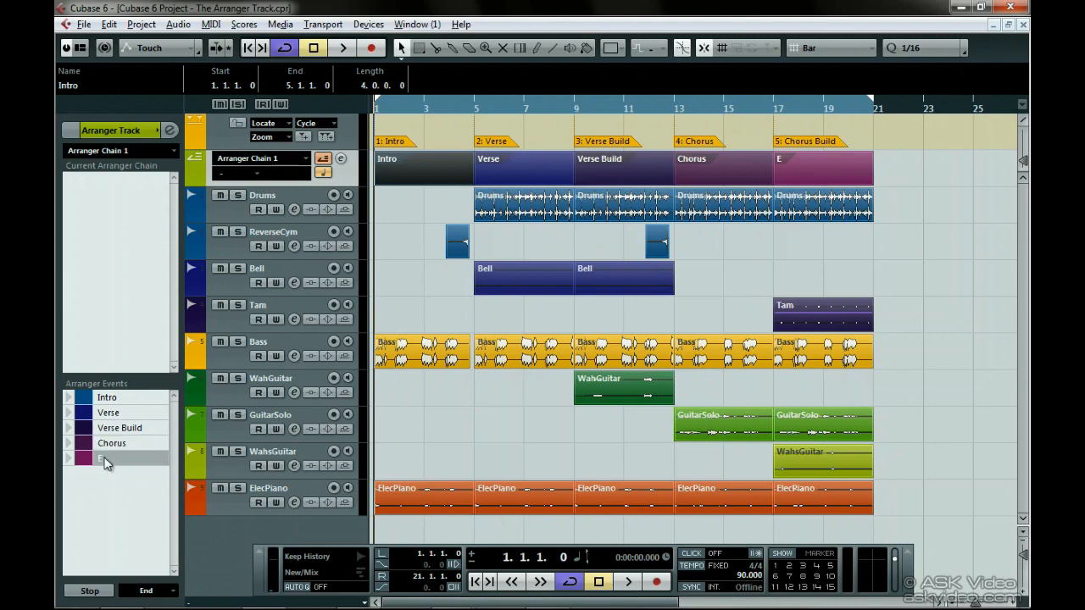
{"action": "type", "text": "Chorus Build"}
{"action": "key", "text": "Return"}
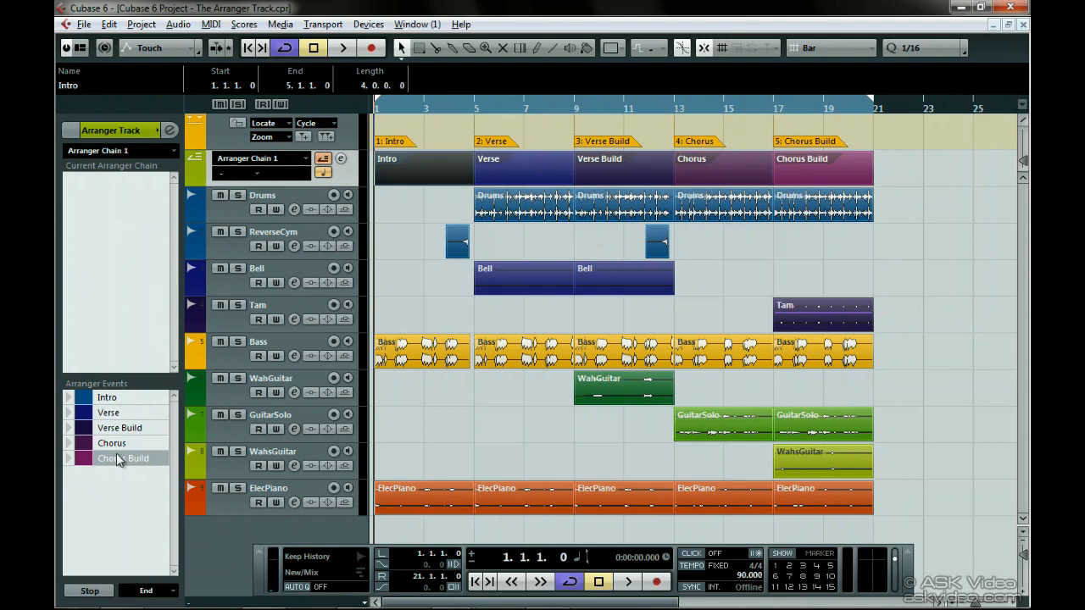
- Fill the current arranger chain with Chorus Build once, Verse twice and Chorus twice
{"action": "left_click_drag", "start_coordinate": [116, 450], "coordinate": [118, 300]}
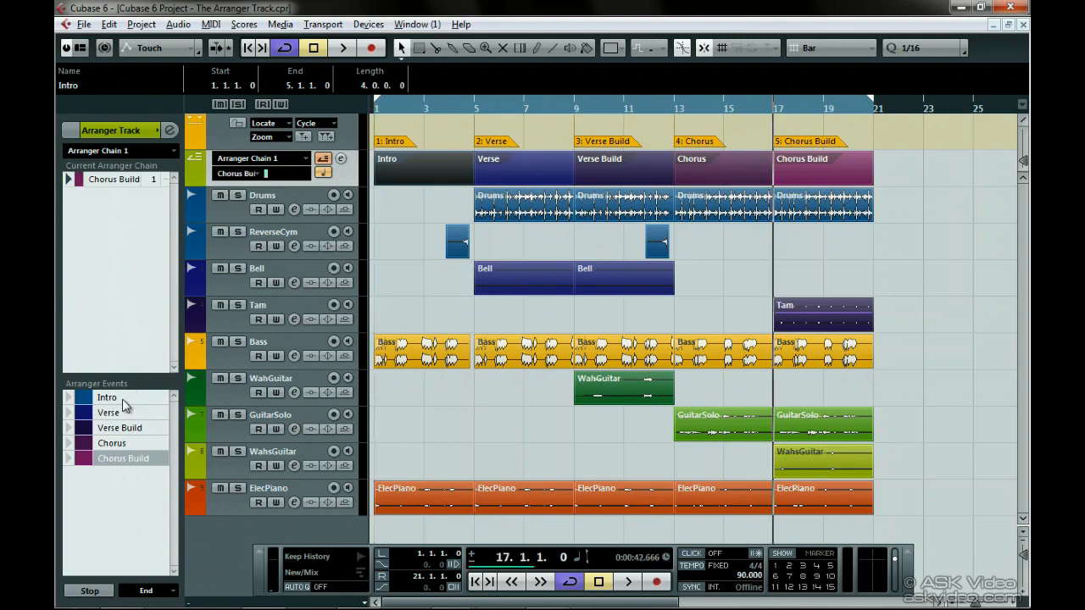
{"action": "left_click_drag", "start_coordinate": [114, 414], "coordinate": [127, 292]}
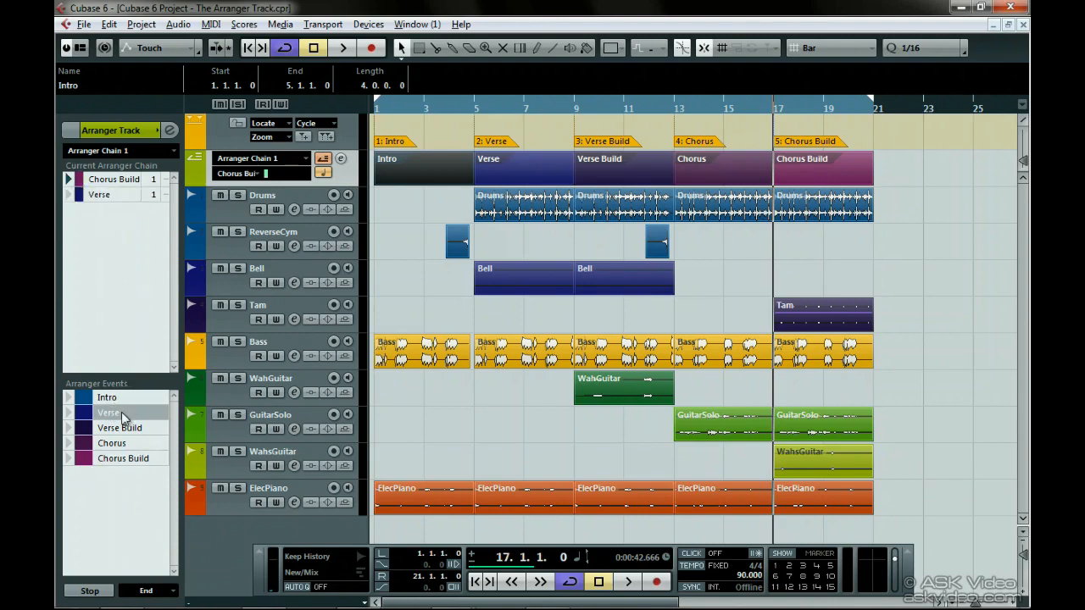
{"action": "left_click_drag", "start_coordinate": [123, 416], "coordinate": [133, 271]}
{"action": "double_click", "coordinate": [85, 439]}
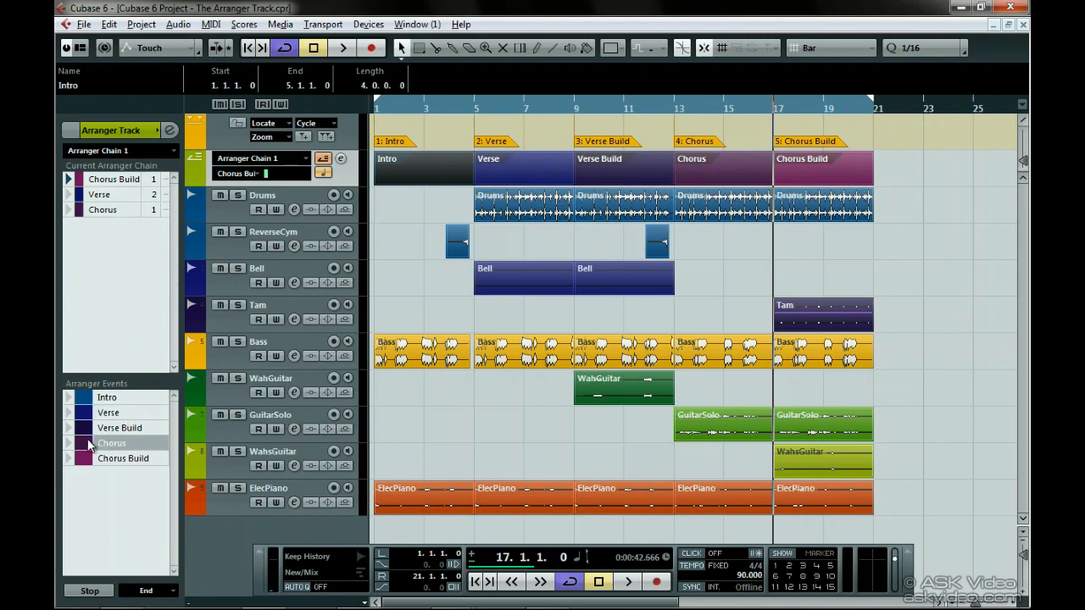
{"action": "left_click", "coordinate": [692, 173]}
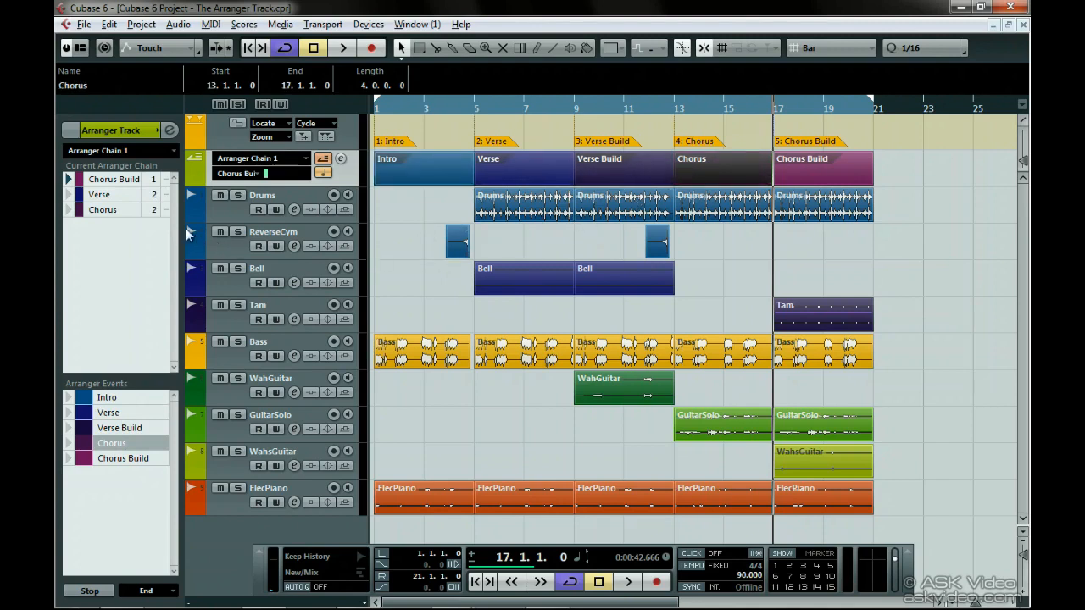
- Remove Chorus from the arranger chain and set the Verse entry's repeats to 1
{"action": "right_click", "coordinate": [124, 212]}
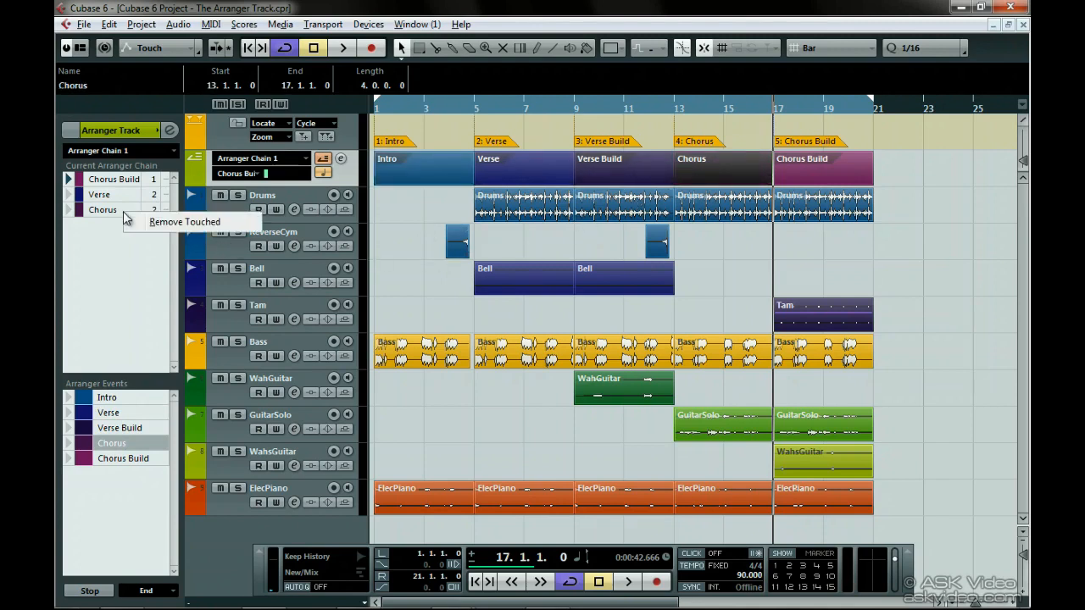
{"action": "left_click", "coordinate": [178, 222]}
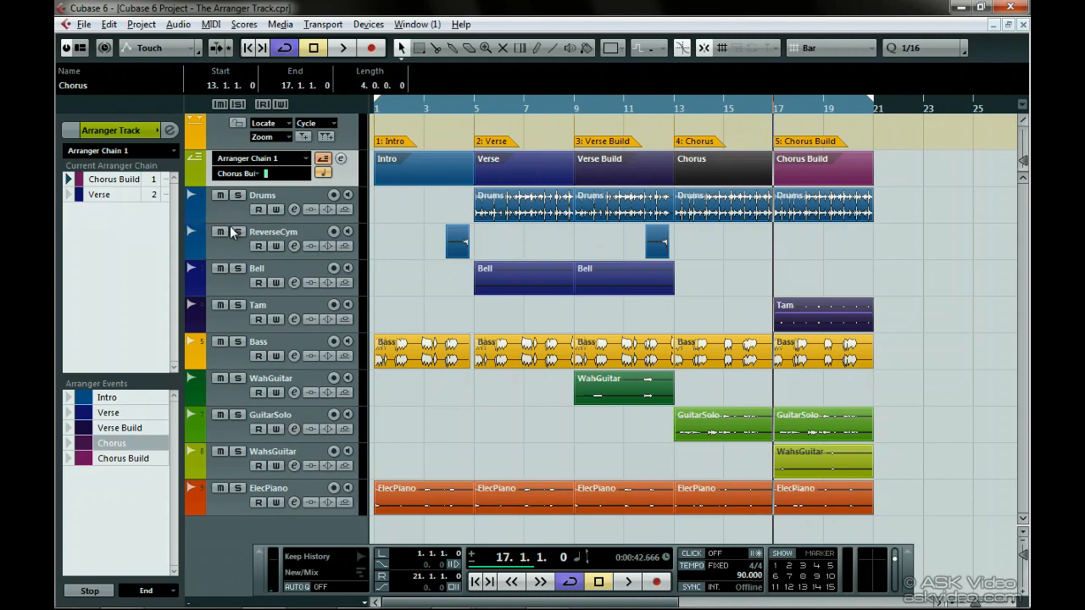
{"action": "left_click", "coordinate": [152, 195]}
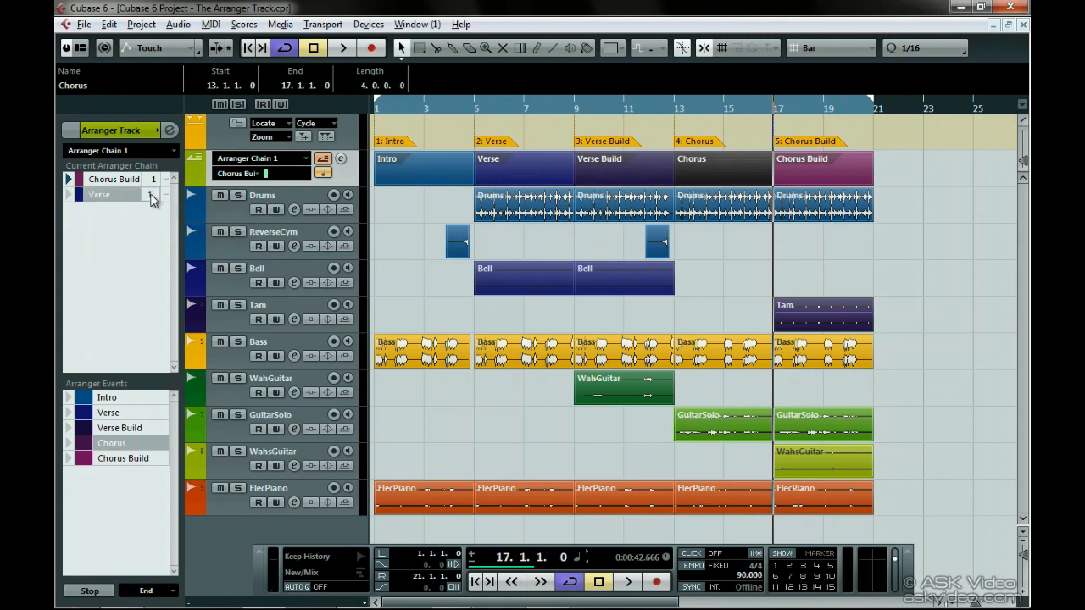
{"action": "key", "text": "Return"}
- Show the Arranger controls on the transport bar and toggle arranger mode off and back on
{"action": "right_click", "coordinate": [676, 570]}
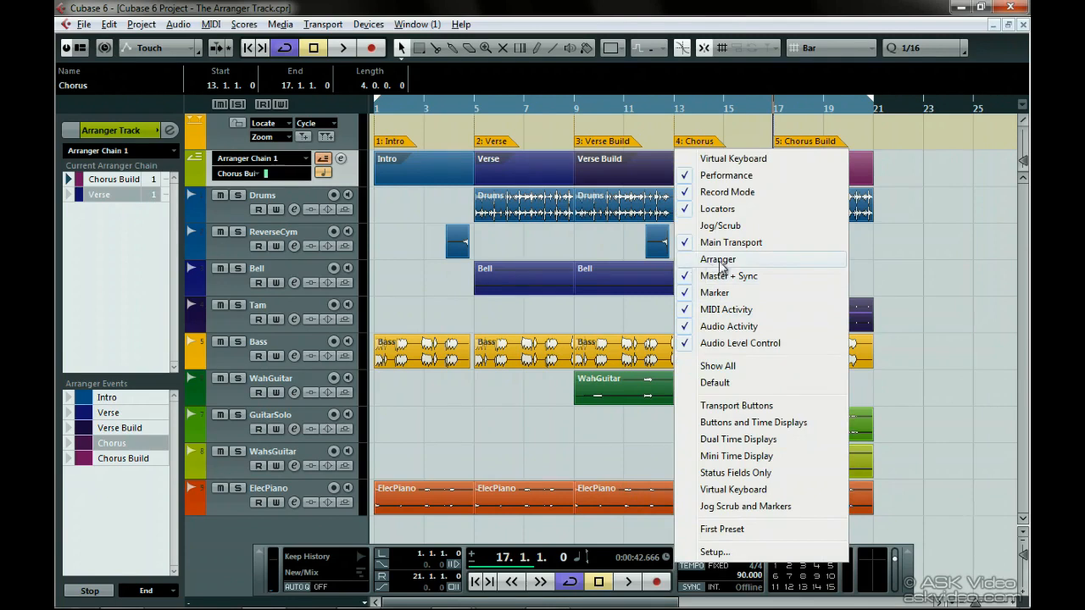
{"action": "left_click", "coordinate": [763, 262]}
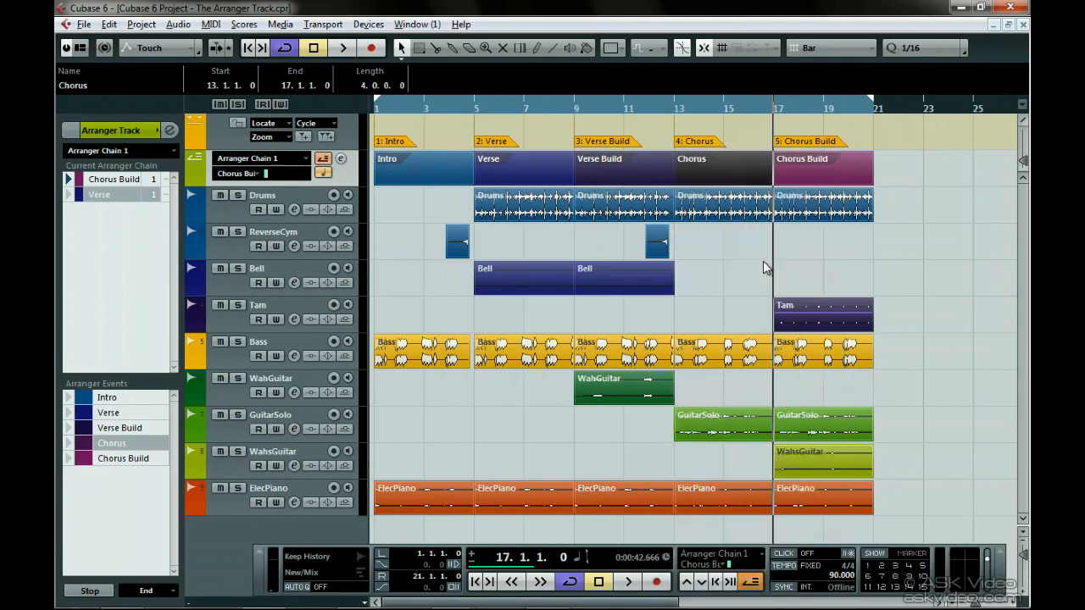
{"action": "left_click", "coordinate": [751, 582]}
{"action": "left_click", "coordinate": [751, 582]}
- Play the arranger chain through Chorus Build into Verse and stop it
{"action": "left_click", "coordinate": [630, 582]}
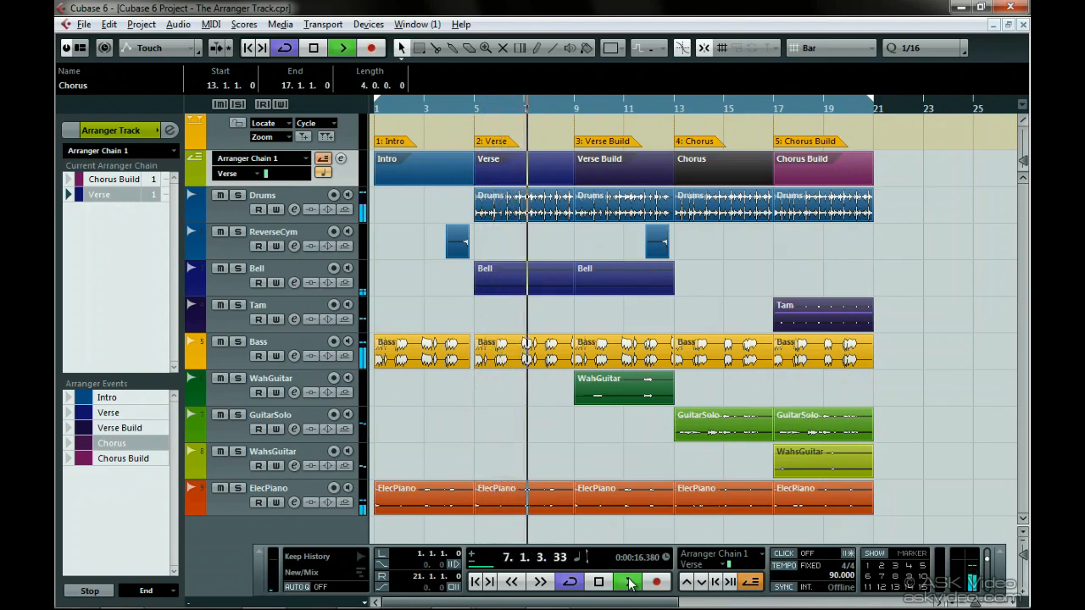
{"action": "left_click", "coordinate": [630, 582]}
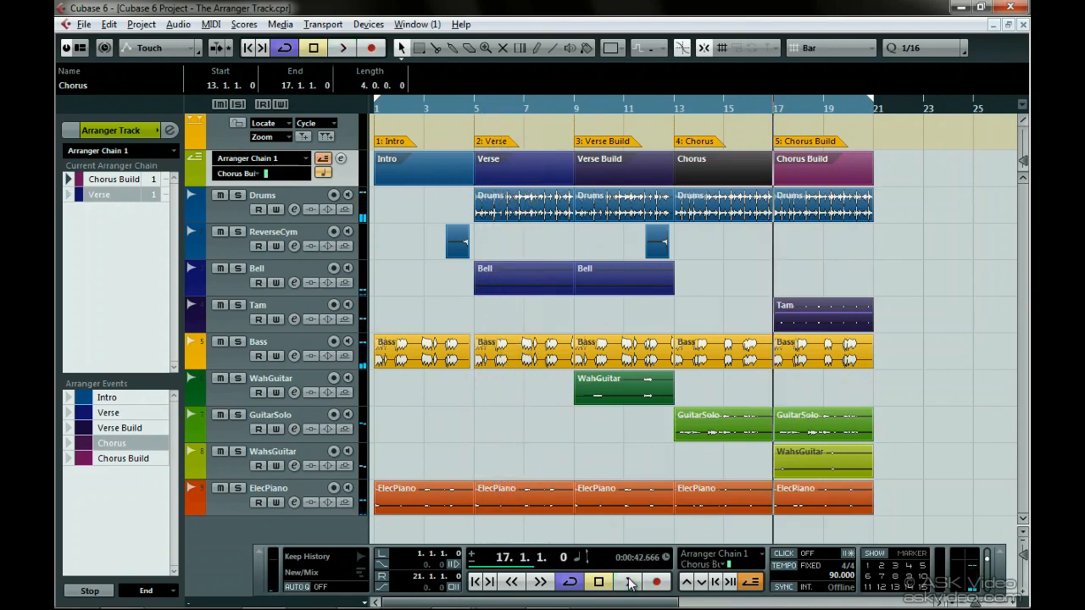
- Restart playback, trigger the Verse Build and Chorus Build arranger events live, and stop
{"action": "left_click", "coordinate": [630, 583]}
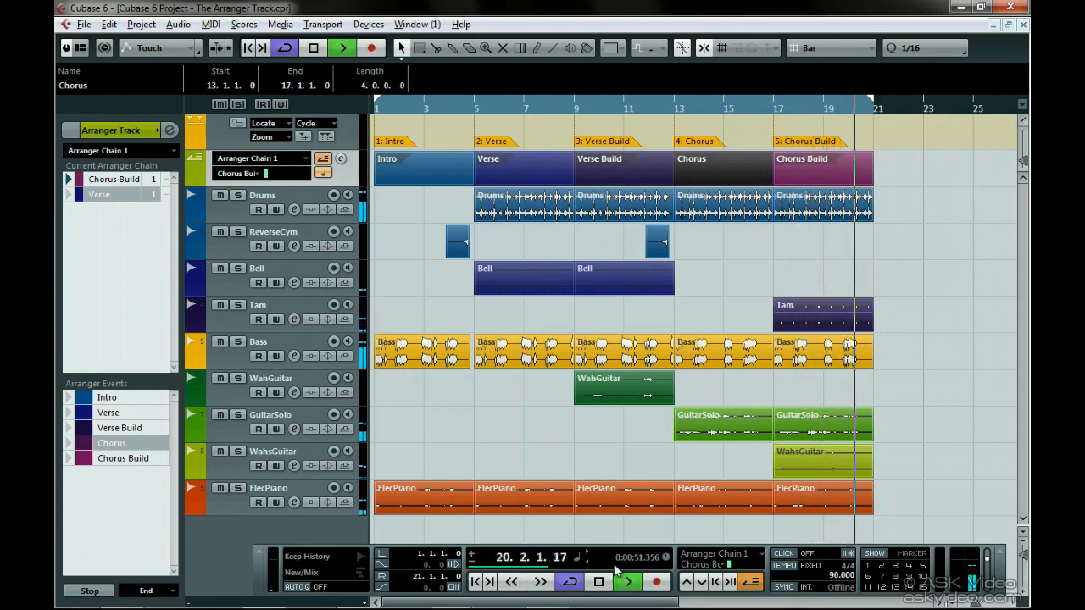
{"action": "left_click", "coordinate": [68, 428]}
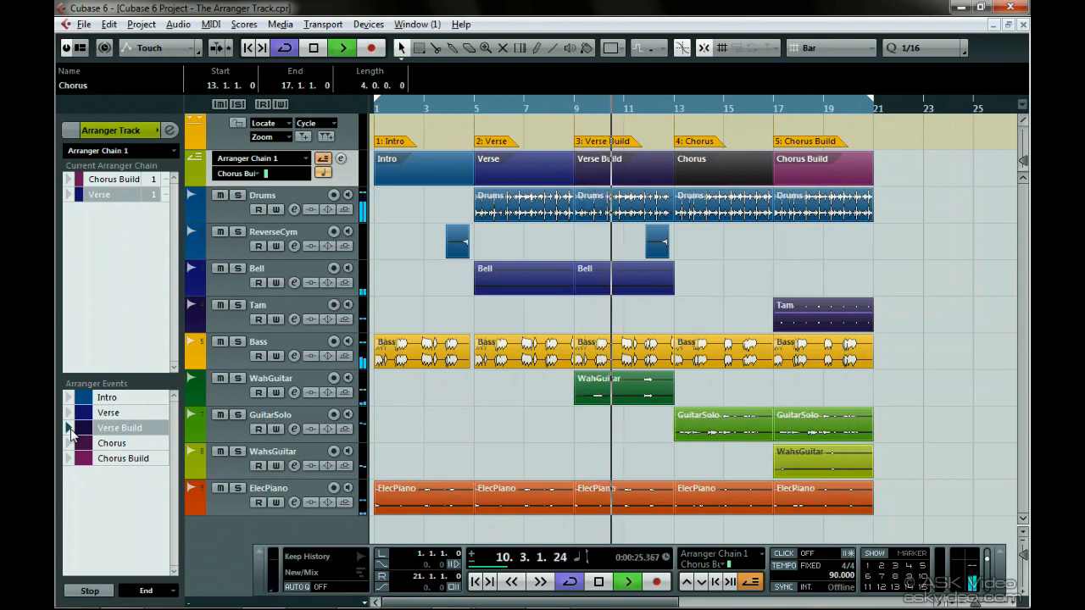
{"action": "left_click", "coordinate": [69, 458]}
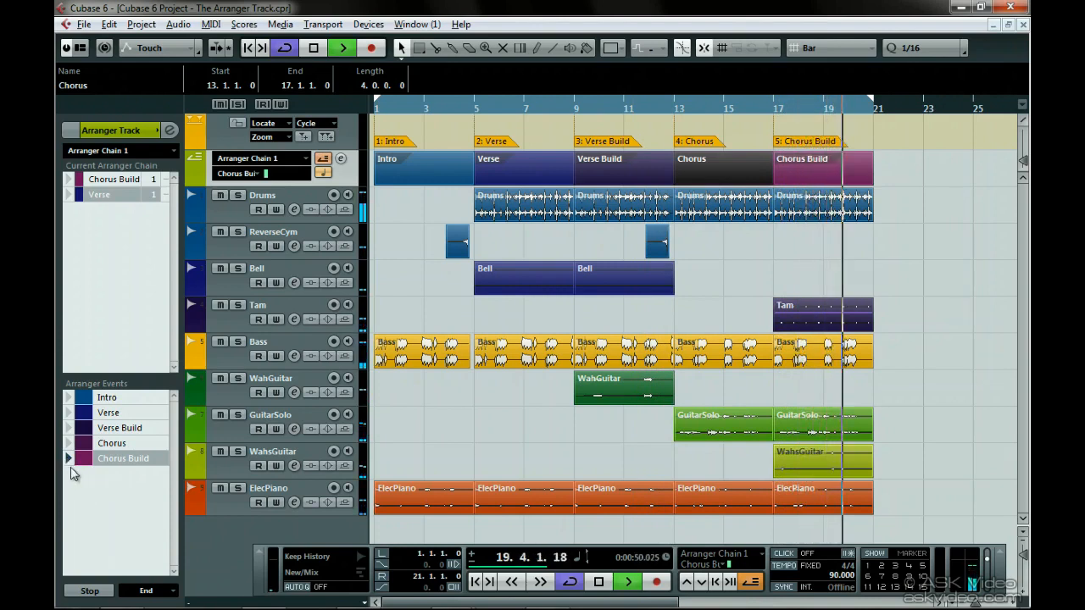
{"action": "key", "text": "space"}
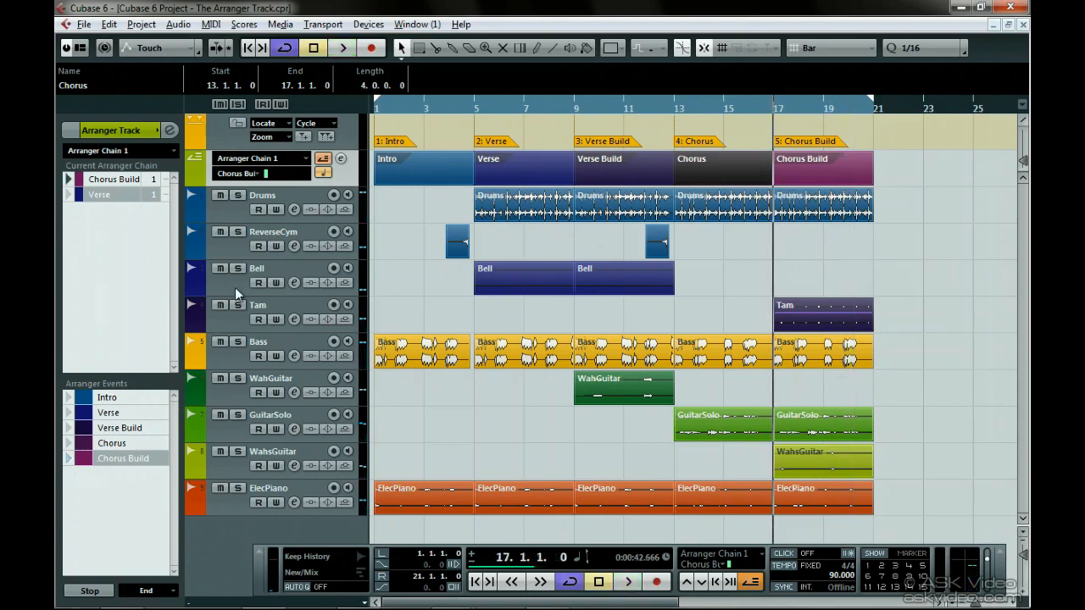
- Open the Arranger Editor and rename Arranger Chain 1 as First Chain
{"action": "left_click", "coordinate": [340, 160]}
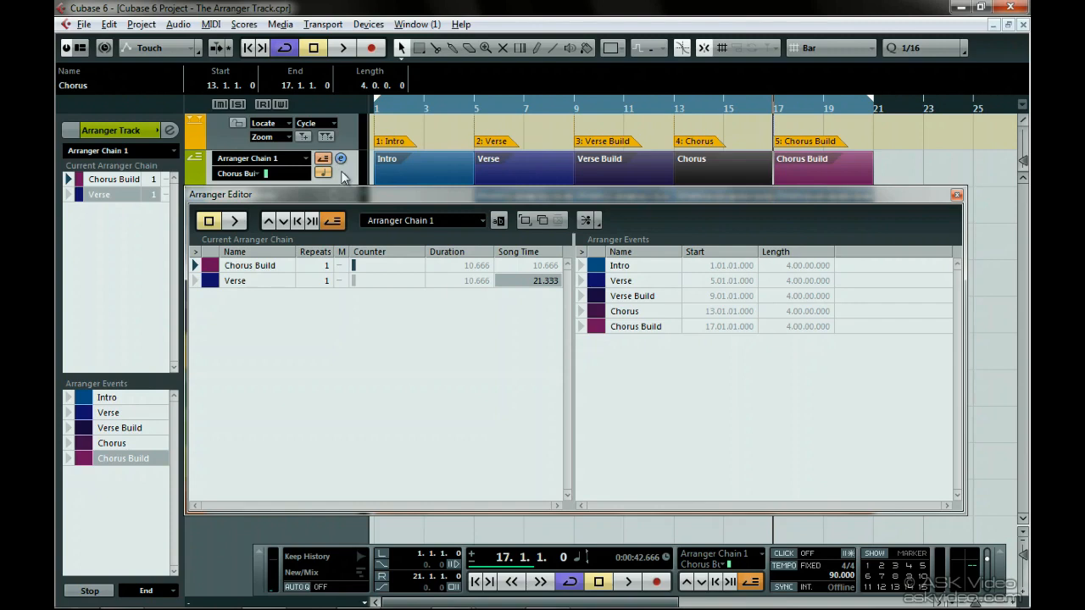
{"action": "left_click", "coordinate": [498, 221]}
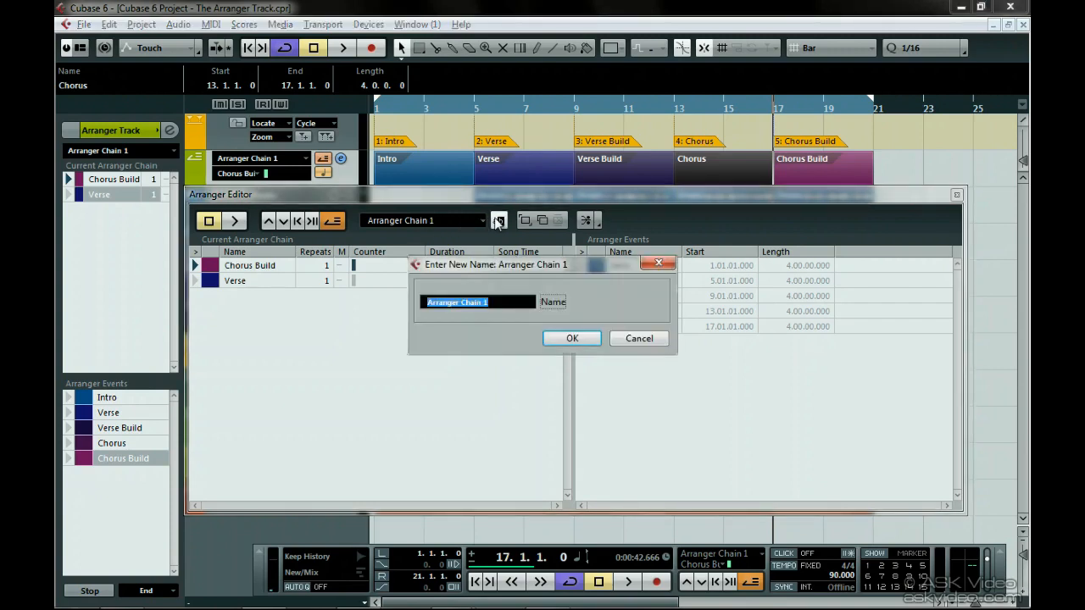
{"action": "type", "text": "First Chain"}
{"action": "key", "text": "Return"}
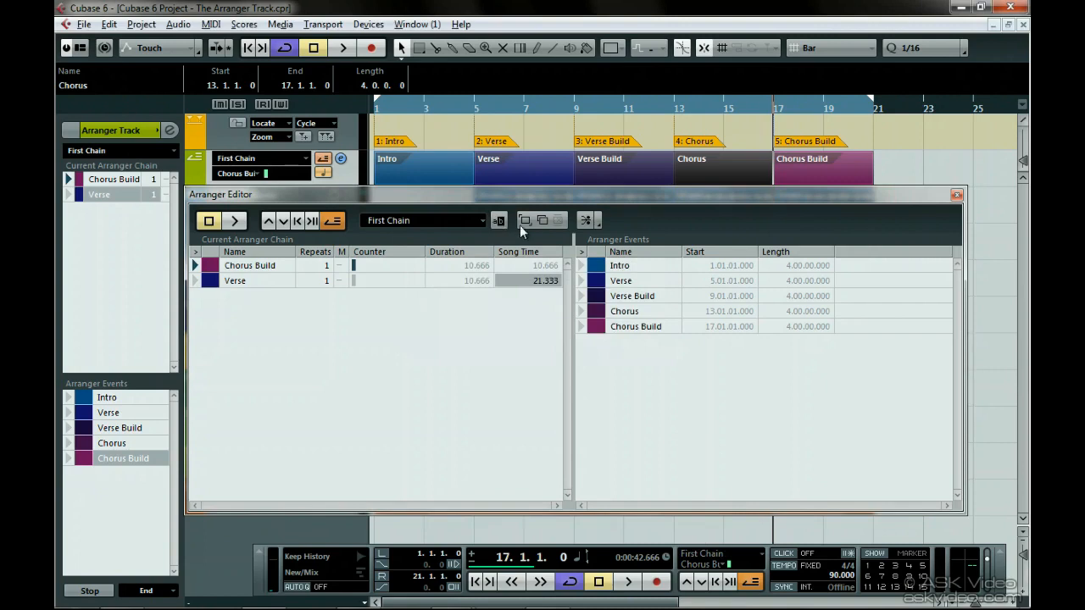
- Create a new arranger chain containing Verse followed by Verse Build
{"action": "left_click", "coordinate": [530, 221]}
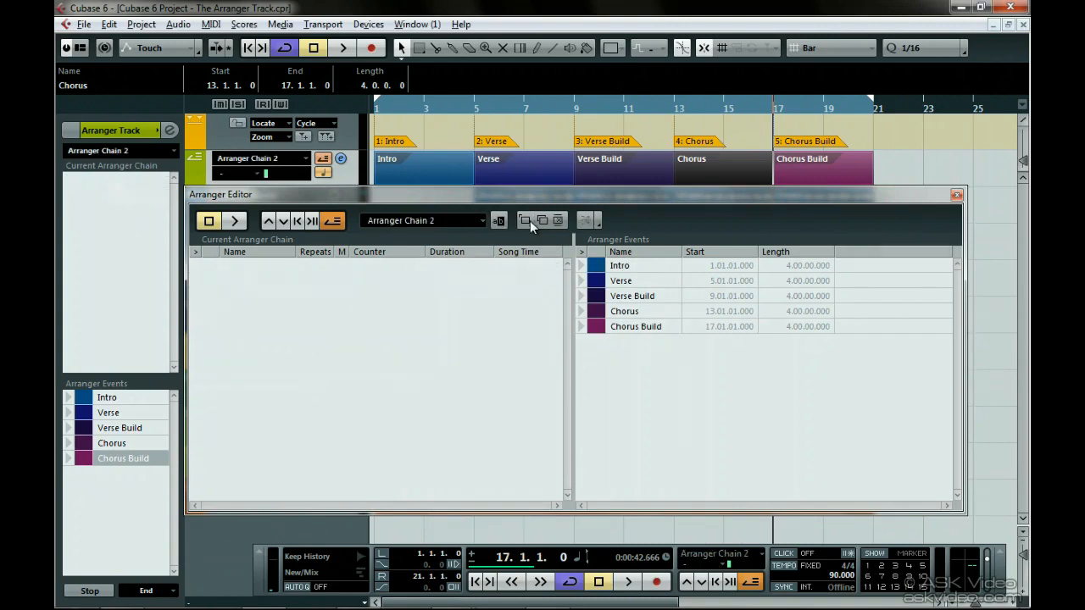
{"action": "left_click_drag", "start_coordinate": [617, 280], "coordinate": [530, 284]}
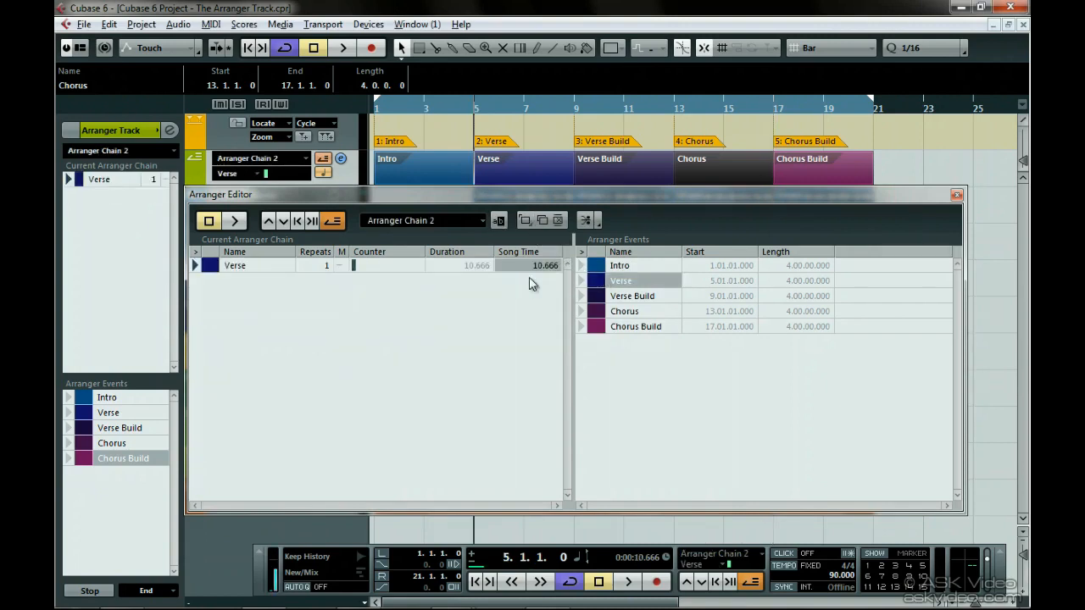
{"action": "left_click_drag", "start_coordinate": [596, 296], "coordinate": [506, 300]}
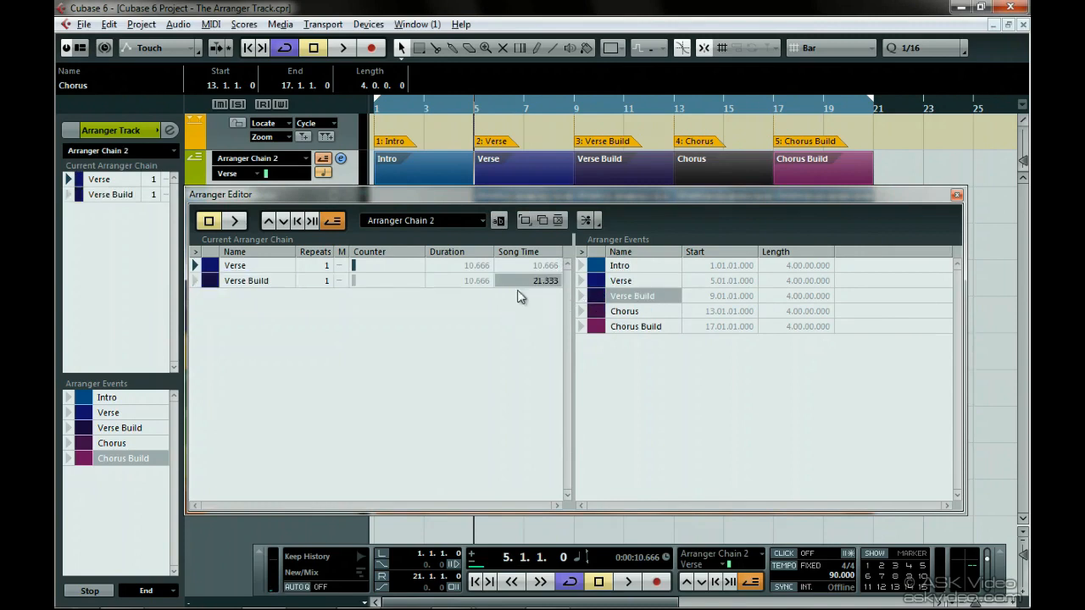
- Duplicate the current arranger chain, switch to First Chain, and return to Arranger Chain 2
{"action": "left_click", "coordinate": [539, 221]}
{"action": "left_click", "coordinate": [485, 221]}
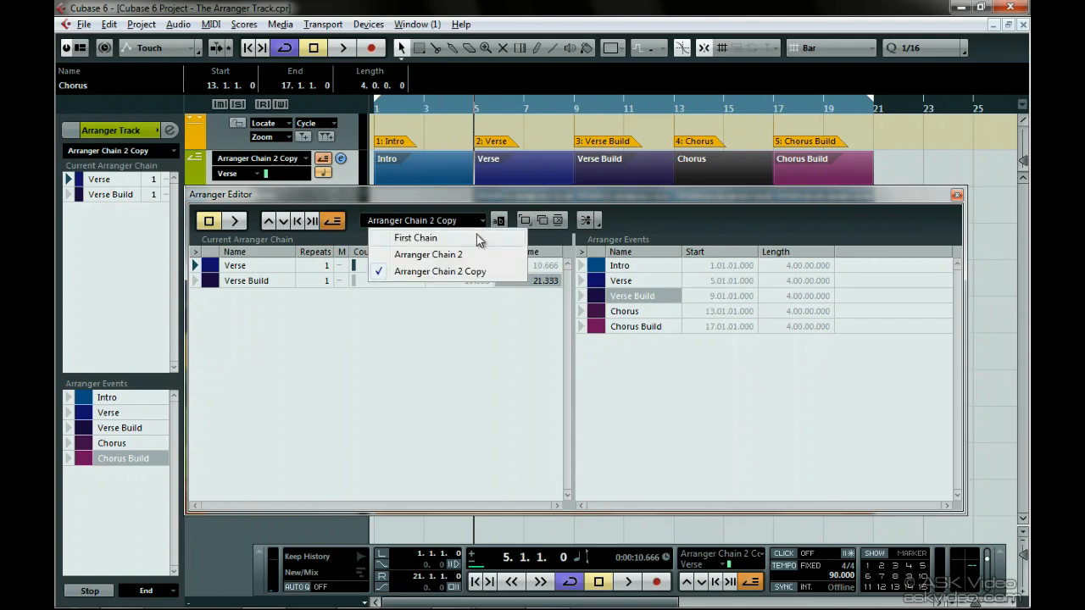
{"action": "left_click", "coordinate": [477, 239]}
{"action": "left_click", "coordinate": [482, 221]}
{"action": "left_click", "coordinate": [481, 255]}
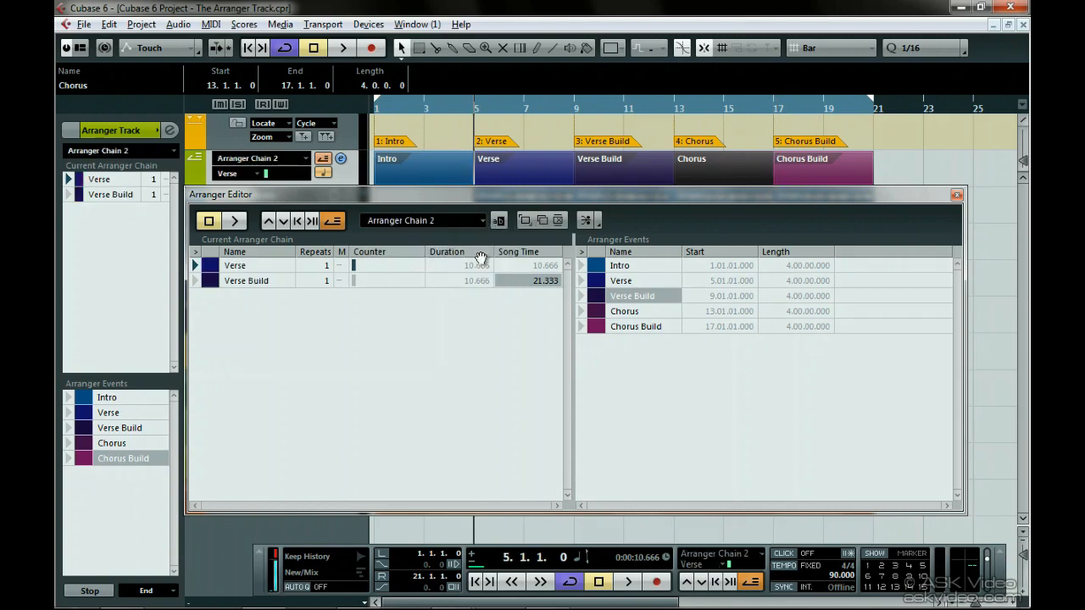
- Switch to the duplicated arranger chain and delete it from the Arranger Editor
{"action": "left_click", "coordinate": [478, 221]}
{"action": "left_click", "coordinate": [478, 269]}
{"action": "left_click", "coordinate": [557, 222]}
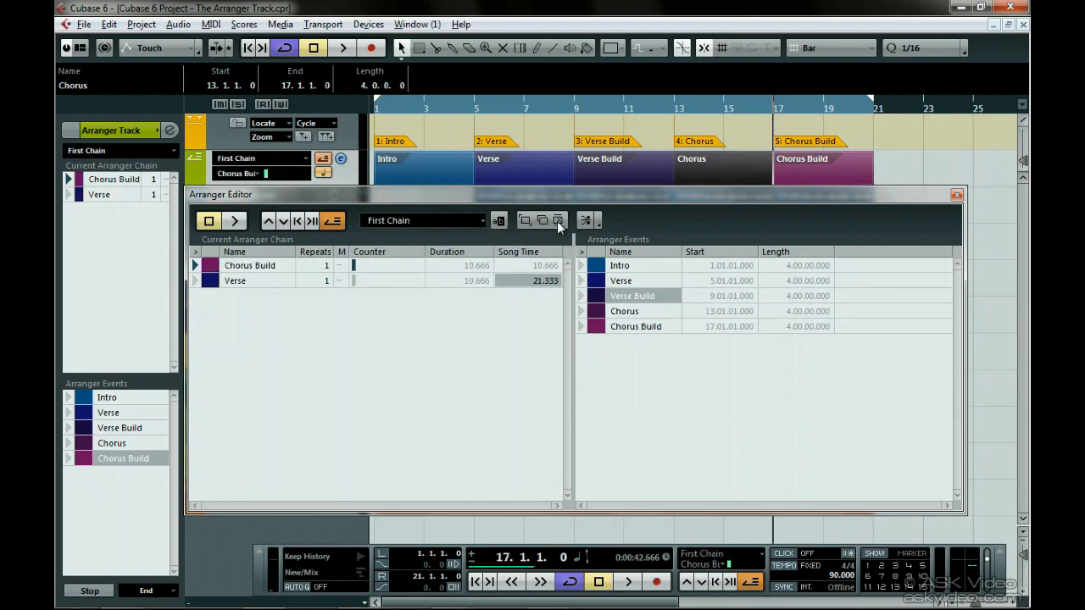
{"action": "left_click", "coordinate": [557, 221]}
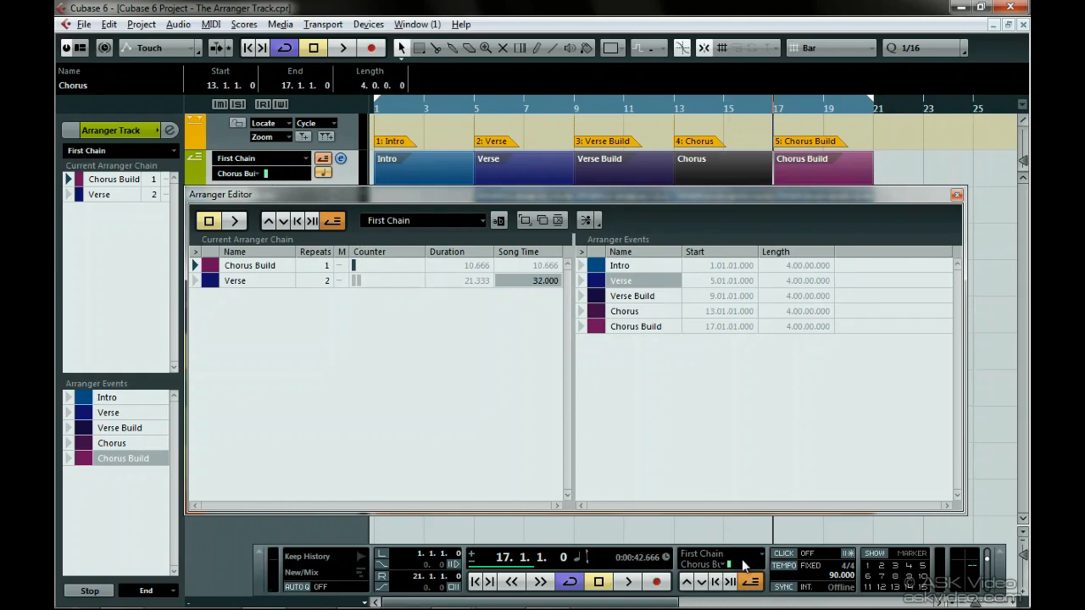
- Check the repeat mode choices for Chorus Build in First Chain and keep the mode at Normal
{"action": "mouse_move", "coordinate": [571, 285]}
{"action": "left_mouse_down"}
{"action": "mouse_move", "coordinate": [610, 286]}
{"action": "mouse_move", "coordinate": [552, 287]}
{"action": "mouse_move", "coordinate": [589, 286]}
{"action": "mouse_move", "coordinate": [575, 289]}
{"action": "left_mouse_up"}
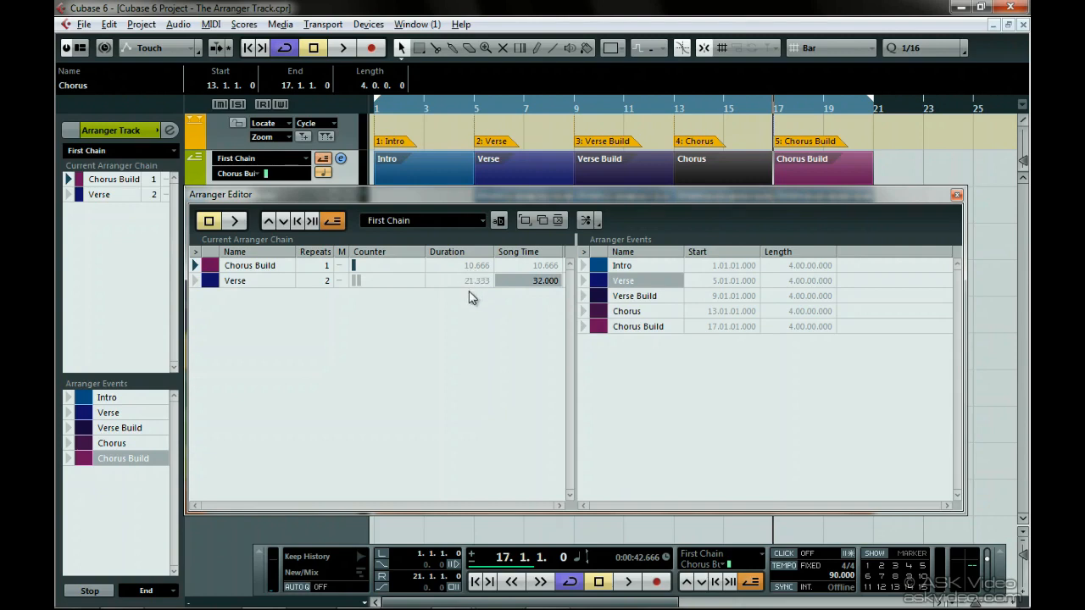
{"action": "left_click", "coordinate": [343, 266]}
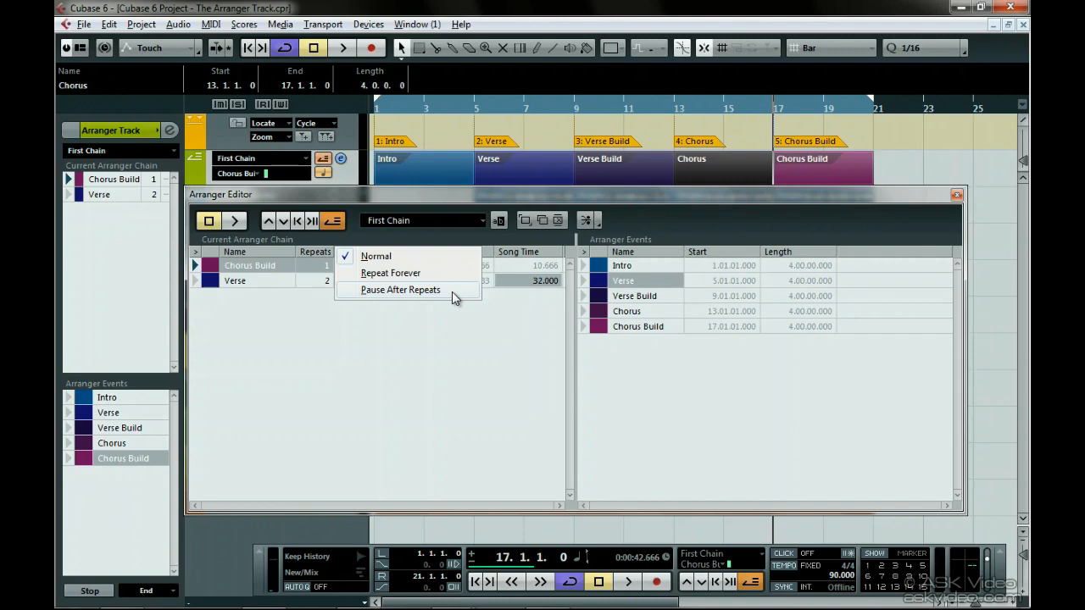
{"action": "left_click", "coordinate": [448, 257]}
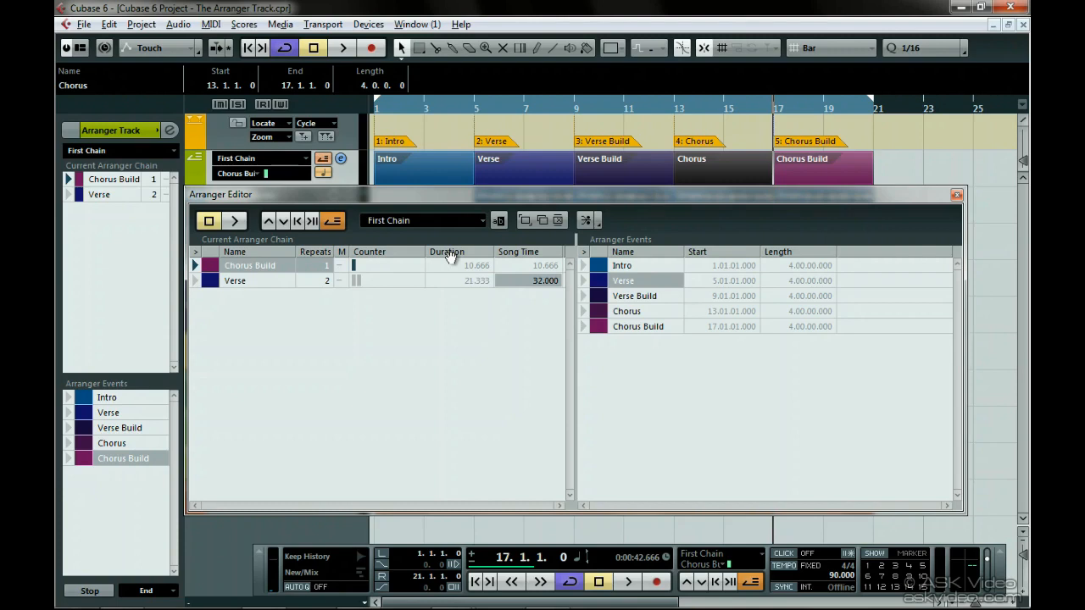
- Open the chain flattening options, try Checked Chains and All Chains as the source, and set it back to Current Chain
{"action": "left_click", "coordinate": [594, 221]}
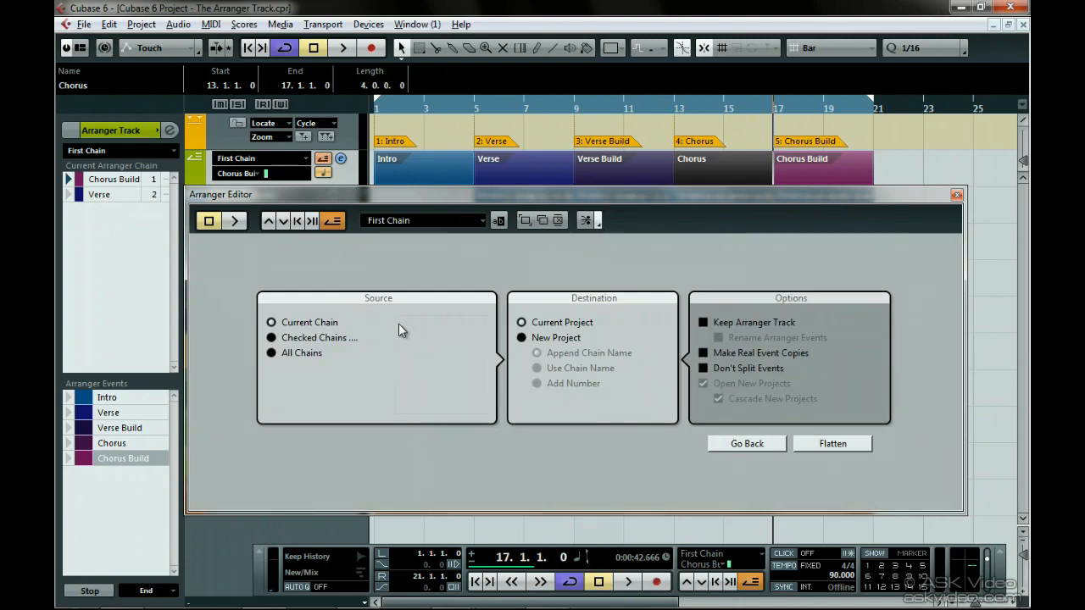
{"action": "left_click", "coordinate": [290, 338]}
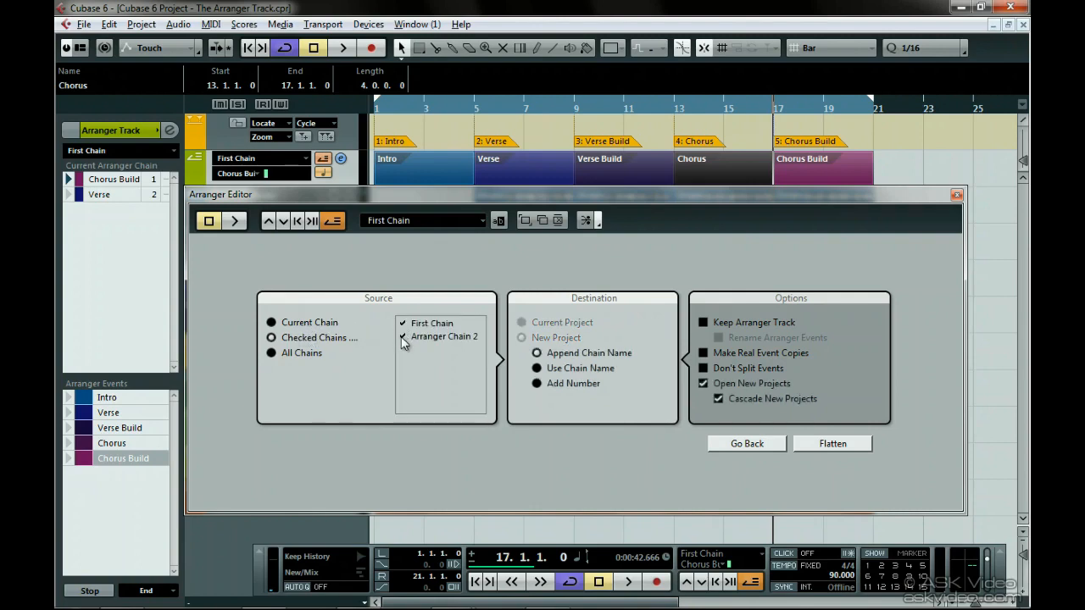
{"action": "left_click", "coordinate": [273, 354]}
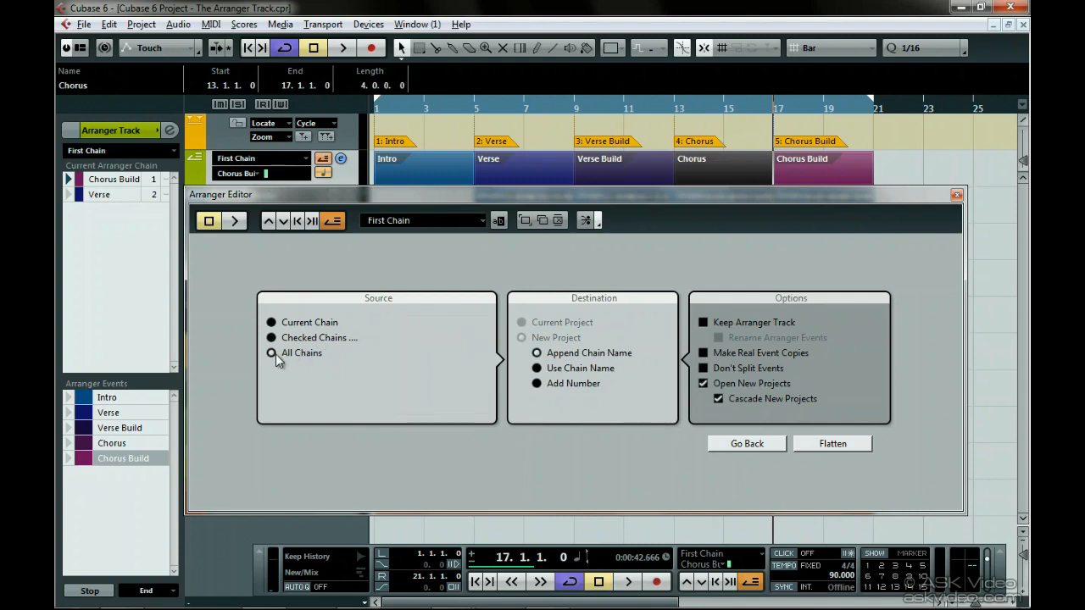
{"action": "left_click", "coordinate": [273, 323]}
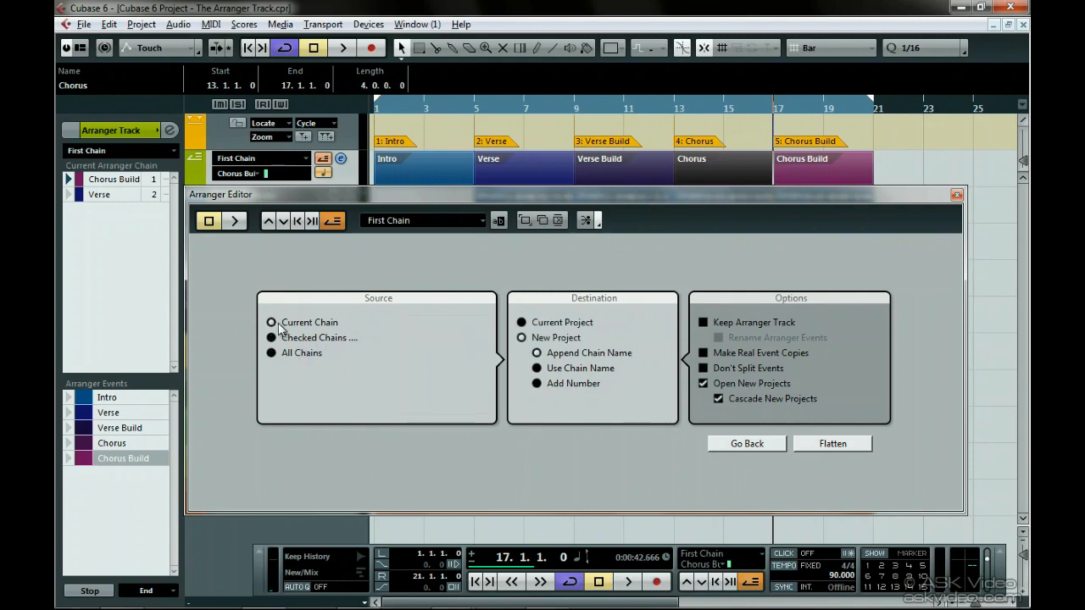
- Set the flatten destination to New Project, using Append Chain Name for the naming
{"action": "left_click", "coordinate": [523, 324]}
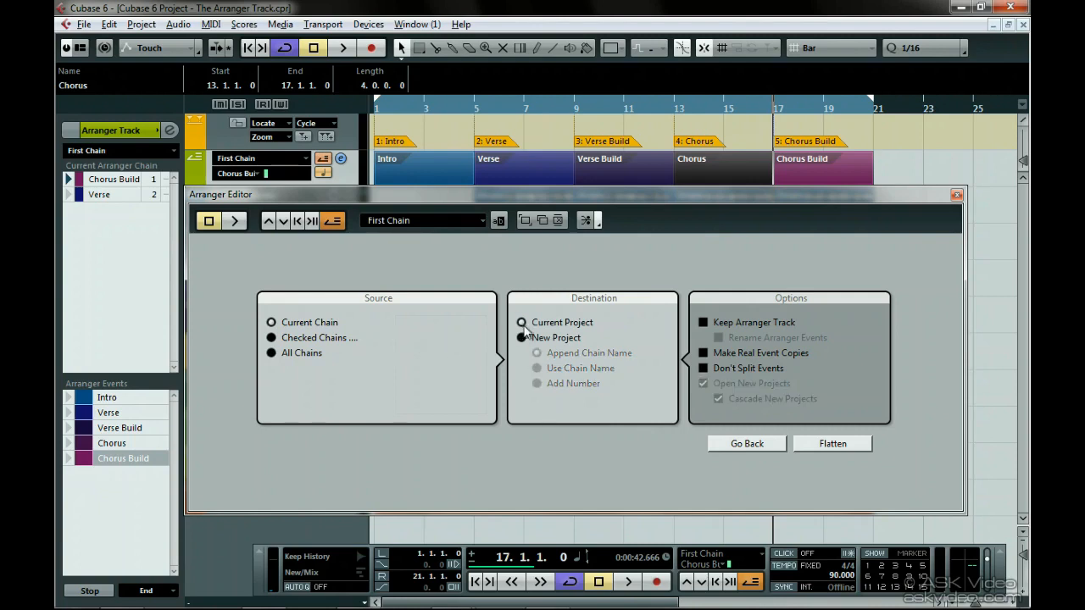
{"action": "left_click", "coordinate": [522, 338]}
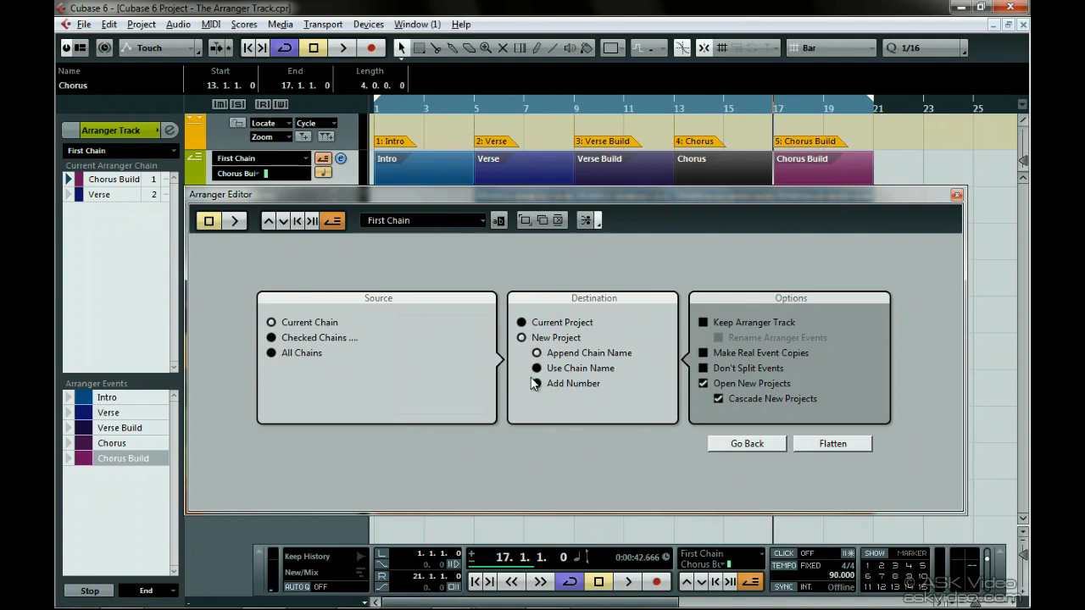
{"action": "left_click", "coordinate": [593, 383]}
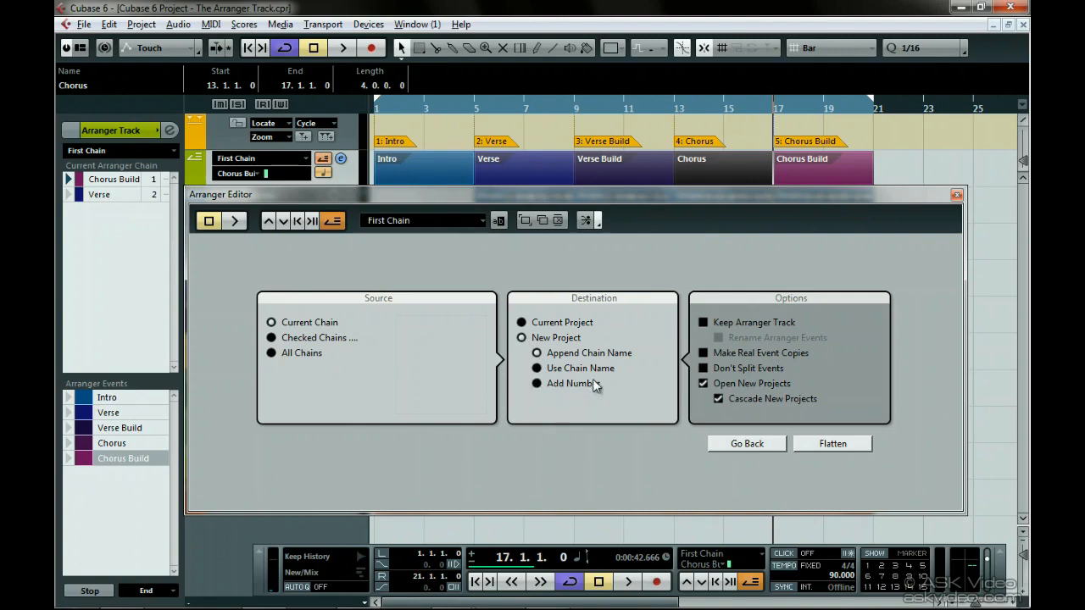
- Flatten the current chain with Keep Arranger Track and Don't Split Events enabled, and activate the project
{"action": "left_click", "coordinate": [702, 323]}
{"action": "left_click", "coordinate": [702, 354]}
{"action": "left_click", "coordinate": [702, 353]}
{"action": "left_click", "coordinate": [703, 368]}
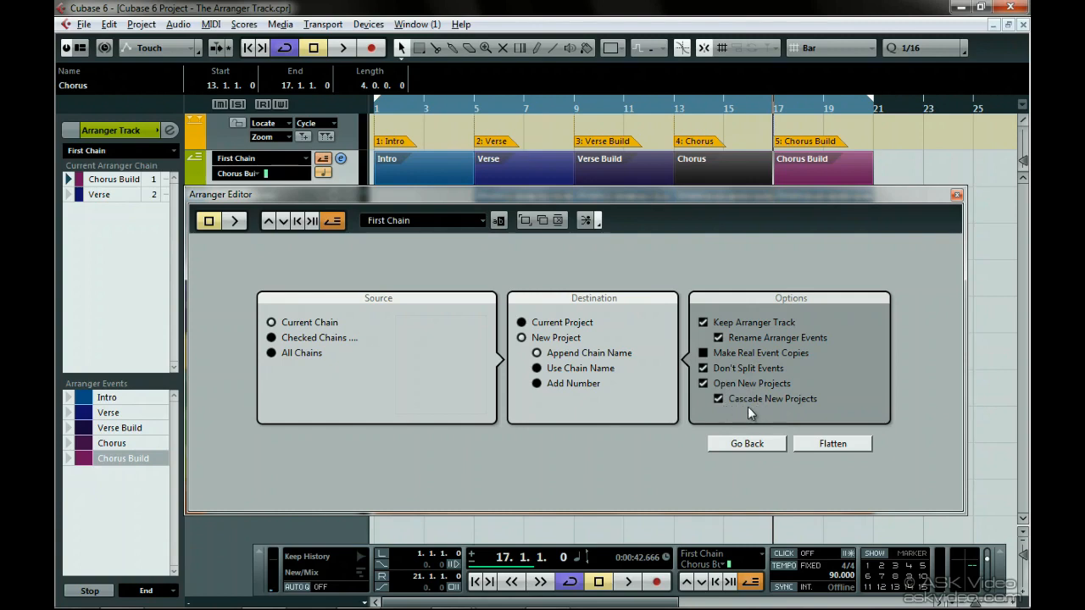
{"action": "left_click", "coordinate": [810, 444]}
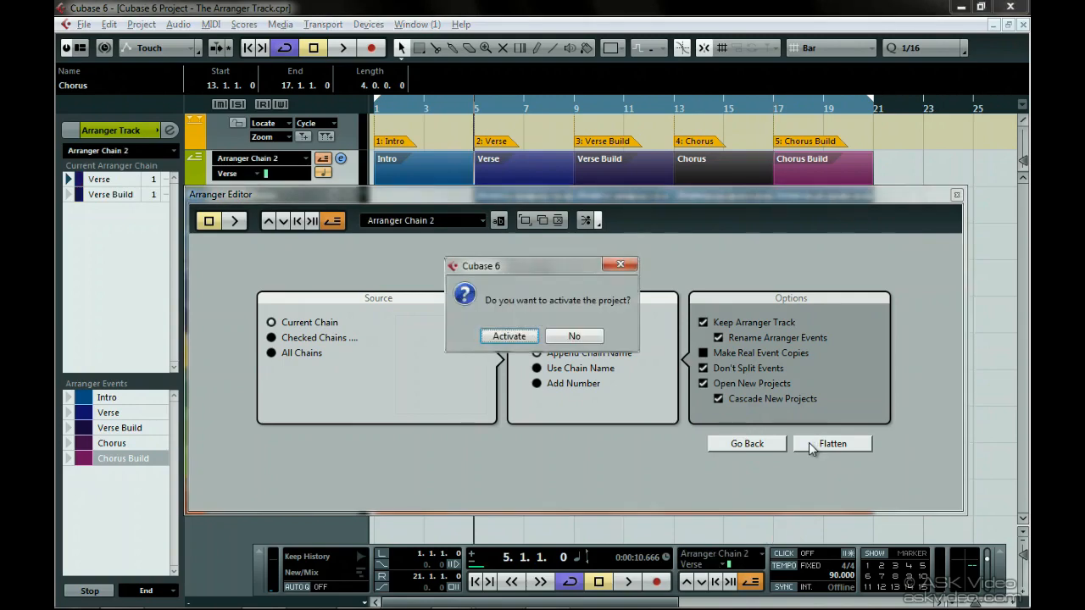
{"action": "left_click", "coordinate": [509, 336]}
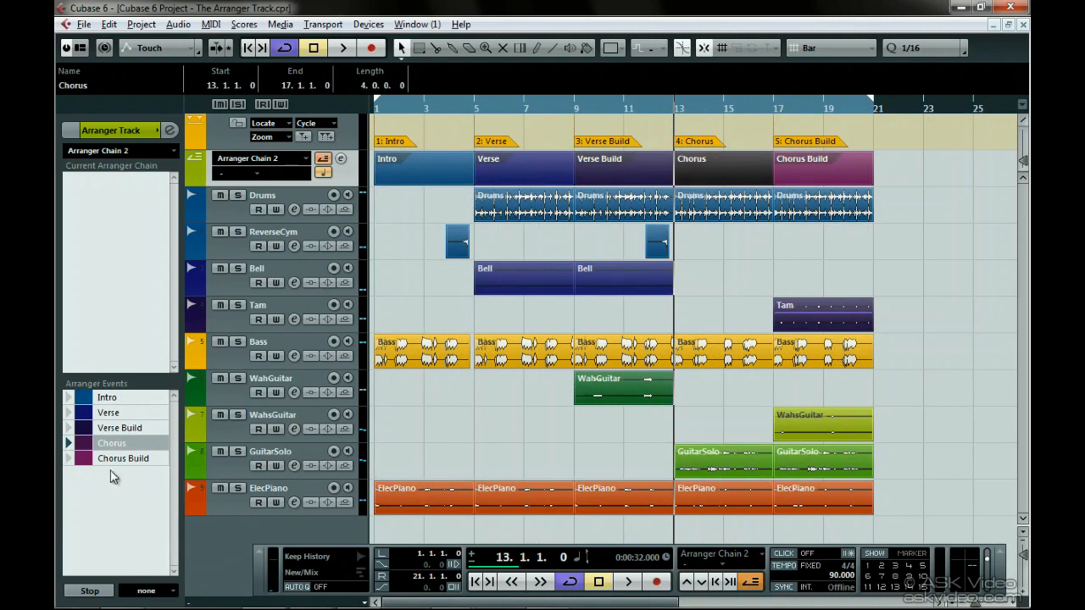
- Start playback from Chorus and jump live between the Verse, Verse Build, Chorus and Chorus Build arranger events
{"action": "left_click", "coordinate": [69, 444]}
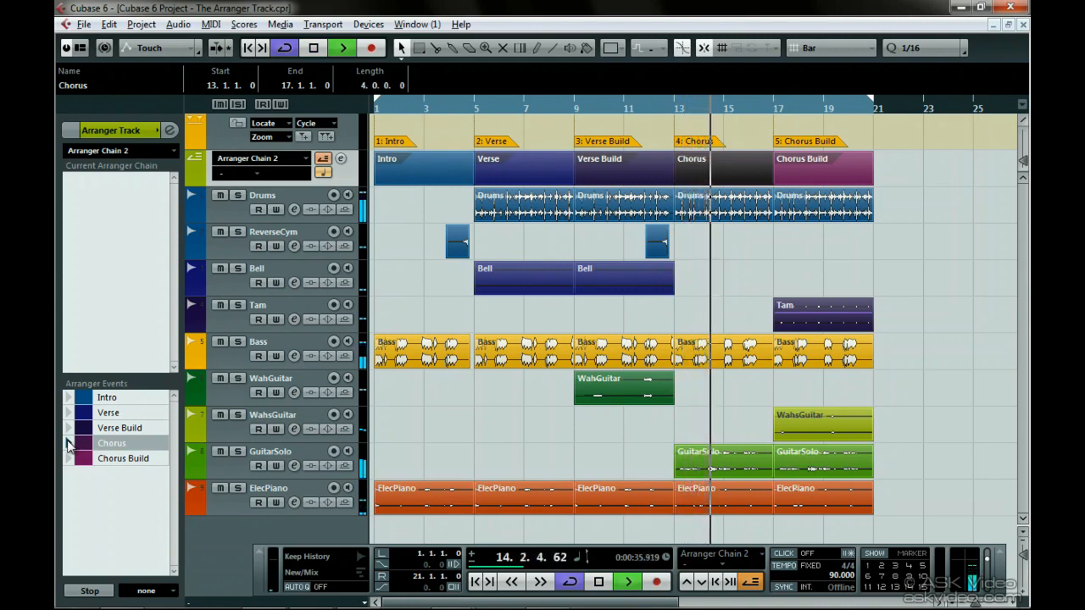
{"action": "left_click", "coordinate": [69, 414]}
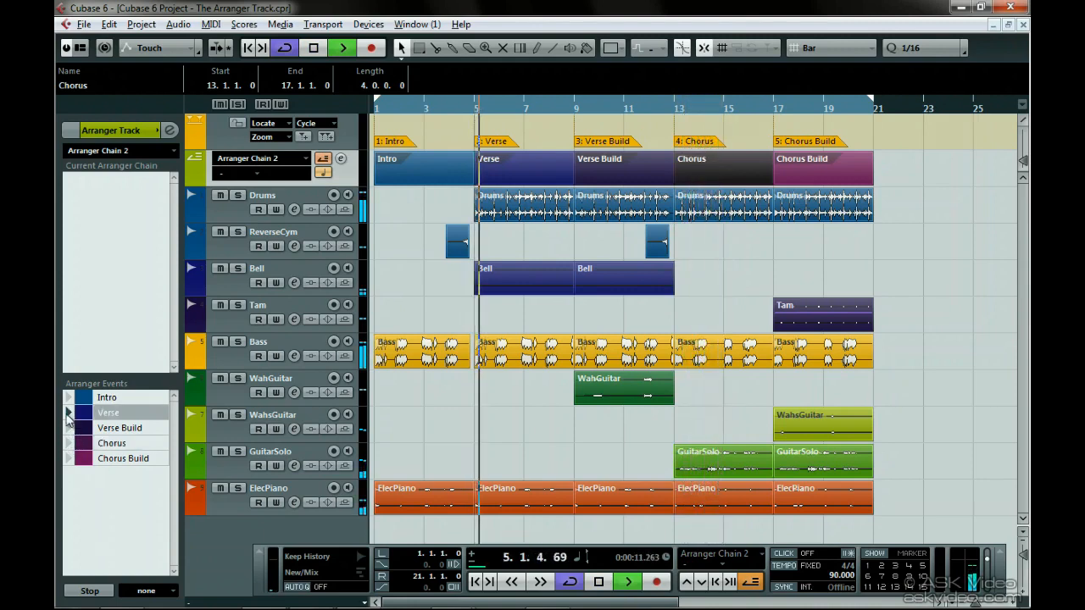
{"action": "left_click", "coordinate": [68, 429]}
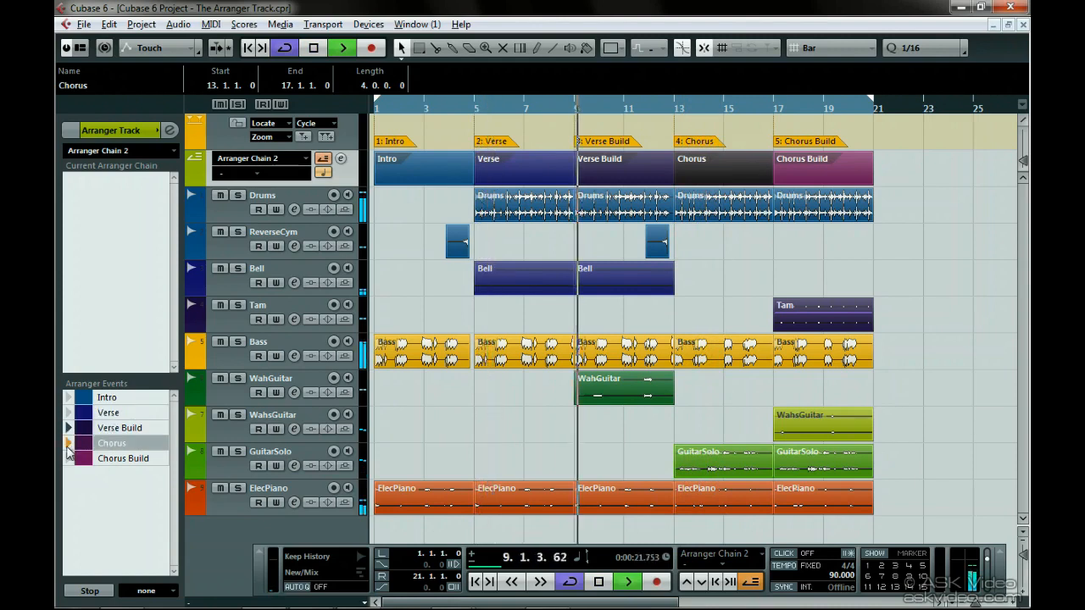
{"action": "left_click", "coordinate": [69, 442]}
{"action": "left_click", "coordinate": [68, 439]}
{"action": "left_click", "coordinate": [69, 429]}
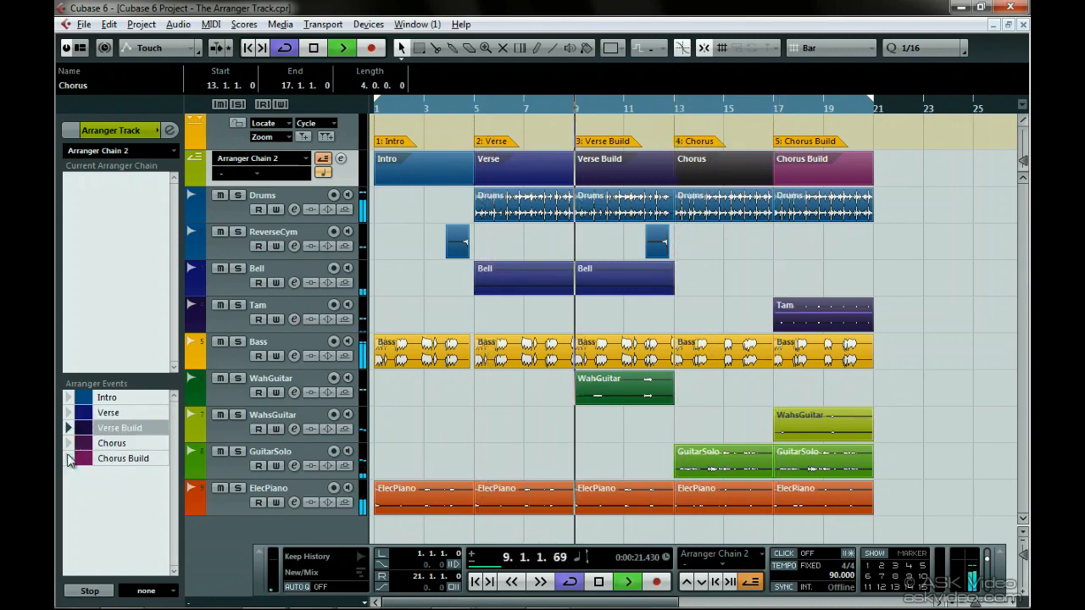
{"action": "left_click", "coordinate": [69, 458]}
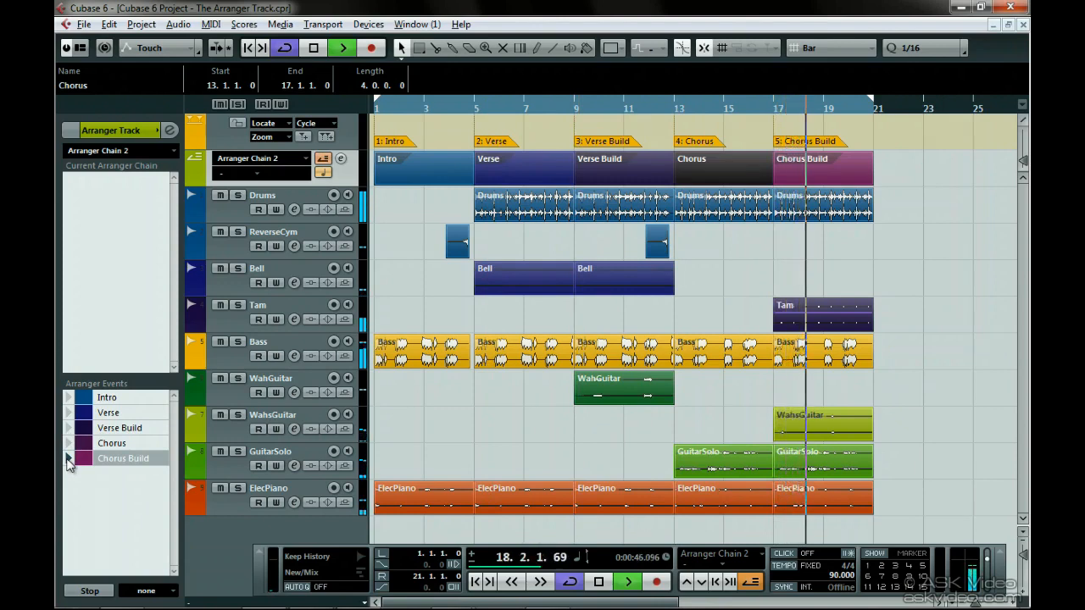
- Set the jump timing for live arranger events to End
{"action": "left_click", "coordinate": [148, 589]}
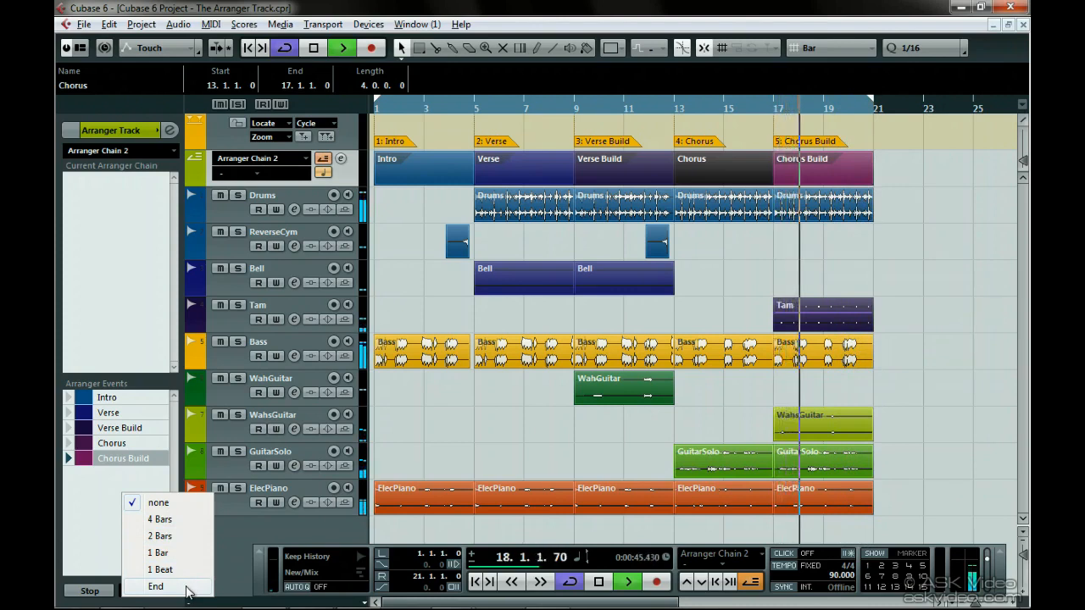
{"action": "left_click", "coordinate": [156, 587]}
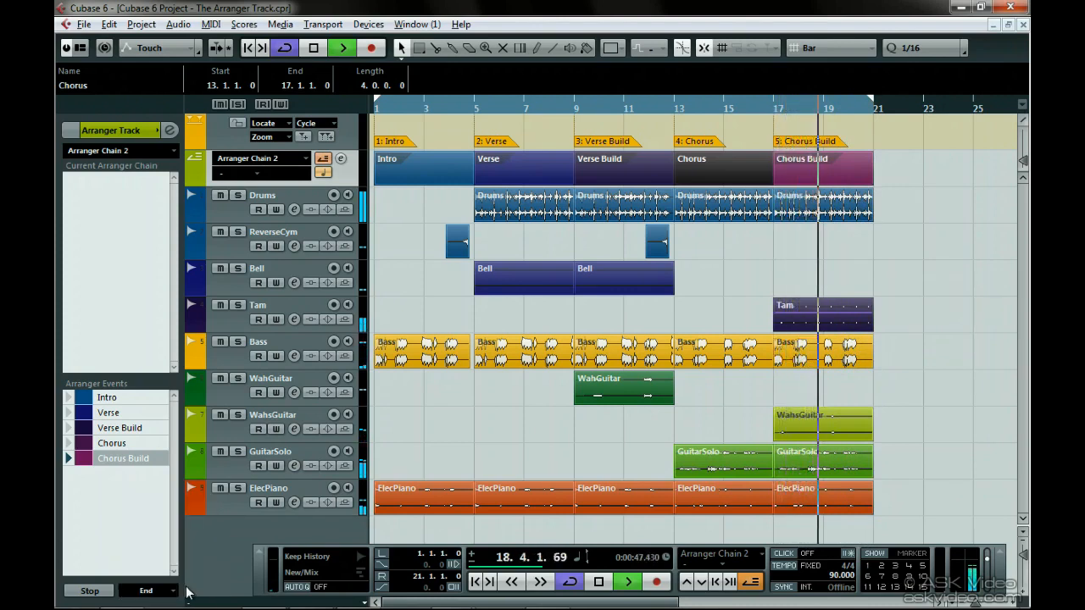